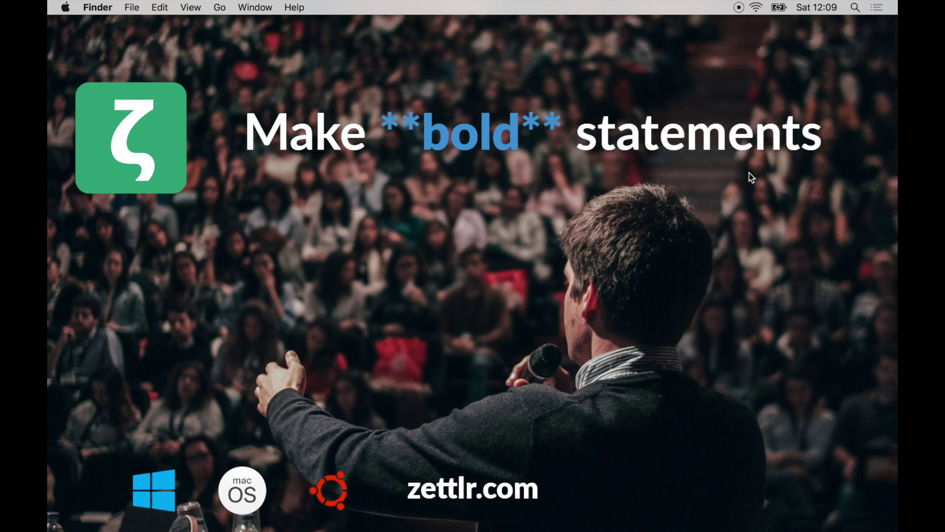
# Step: Show the Dock over the empty Finder desktop with the Option-Command-D shortcut
pyautogui.press('alt+super+d')
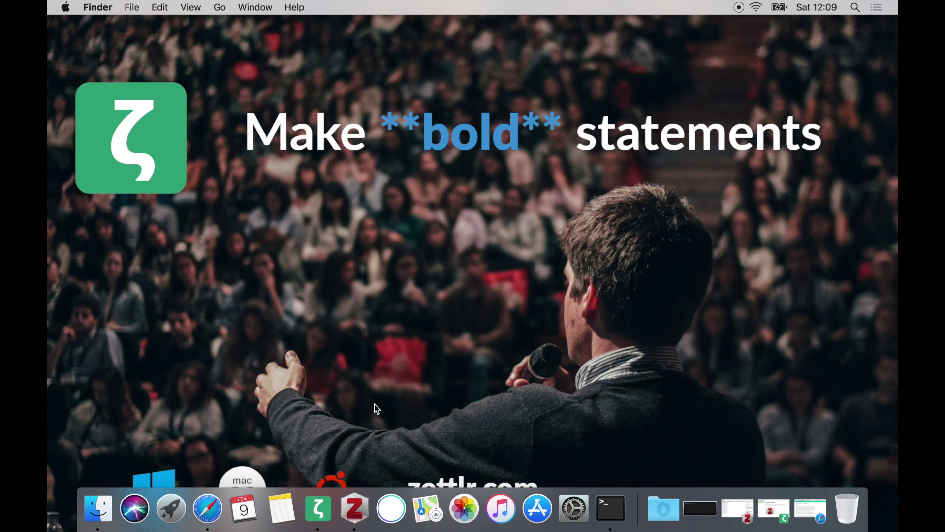
# Step: Review The Extended Mind entry in the Zotero library, then restore 'My First Document' in Zettlr
pyautogui.click(355, 507)
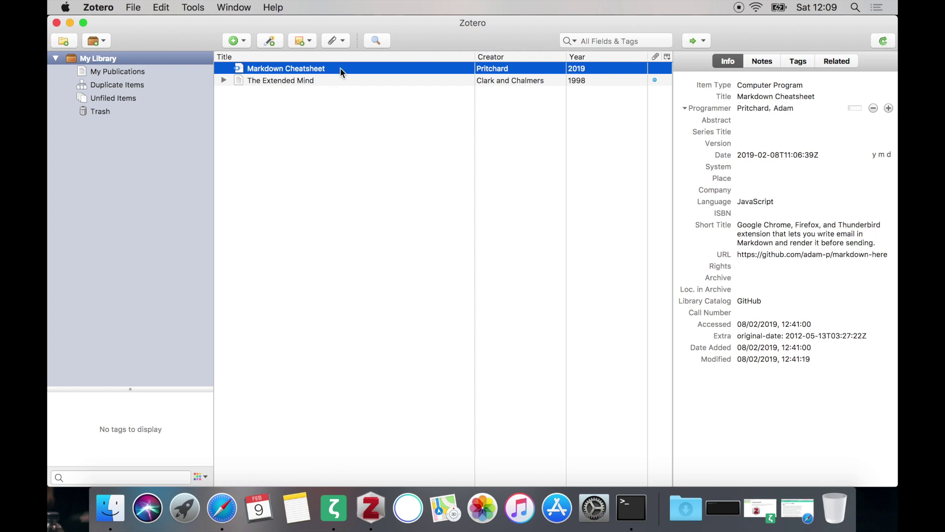
pyautogui.click(333, 80)
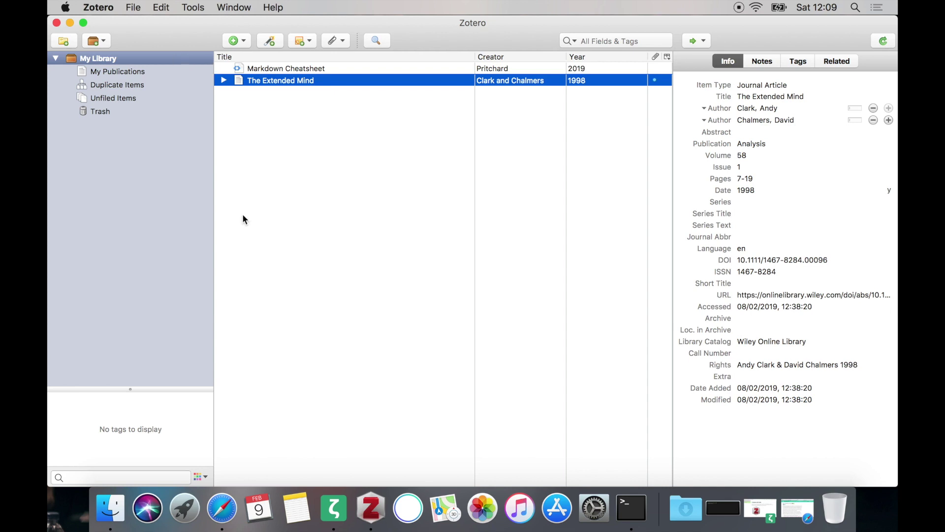
pyautogui.click(760, 512)
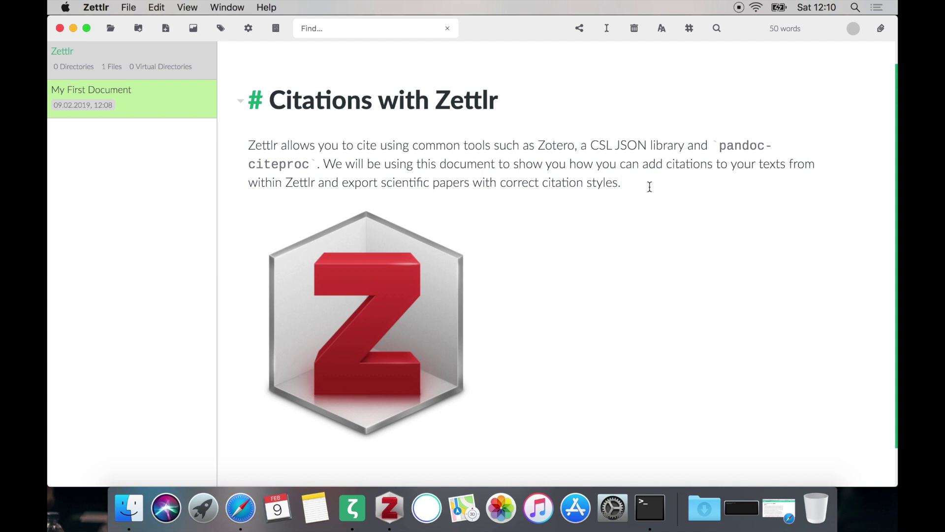
# Step: Minimise both the Zettlr document window and the Zotero library window
pyautogui.click(74, 28)
pyautogui.click(67, 22)
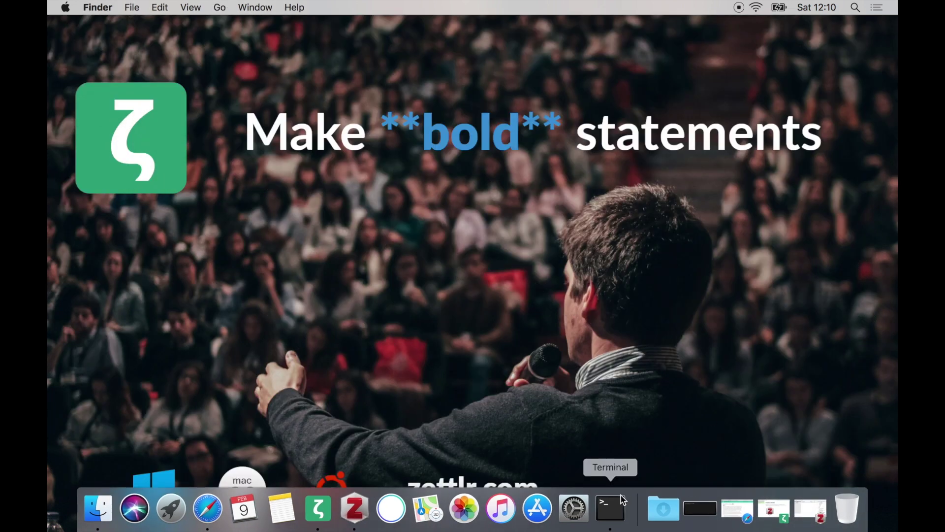
# Step: Run 'brew install pandoc-citeproc' in Terminal to install version 0.16.0.2, then minimise Terminal
pyautogui.click(708, 510)
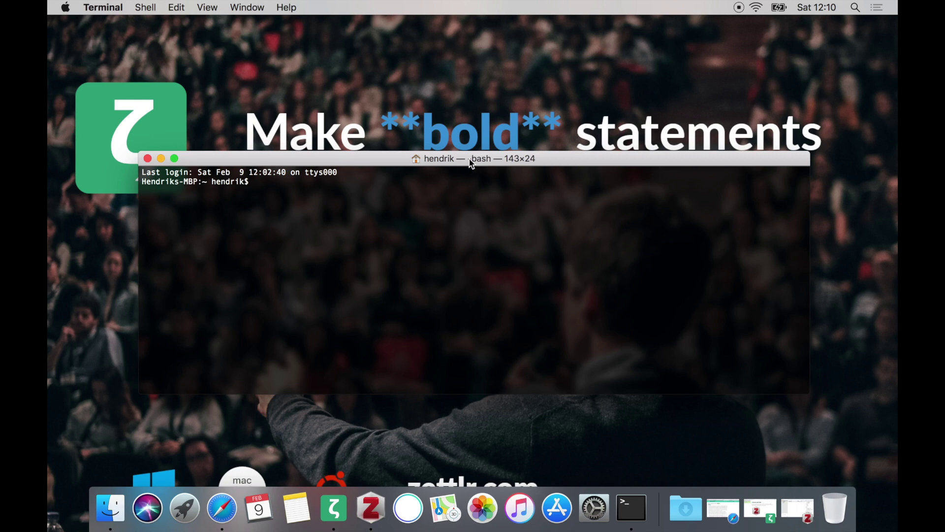
pyautogui.moveTo(471, 159); pyautogui.dragTo(489, 166)
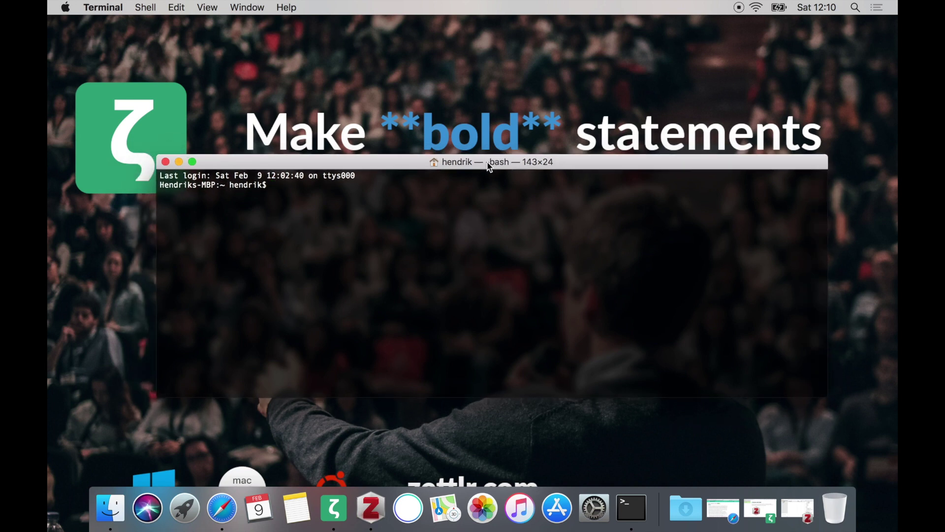
pyautogui.write('brew install pandoc-citeproc')
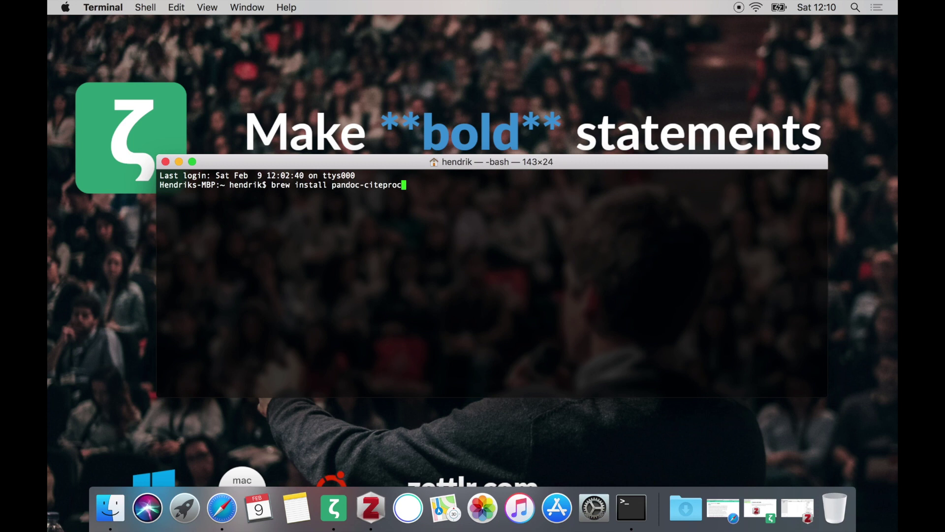
pyautogui.press('Return')
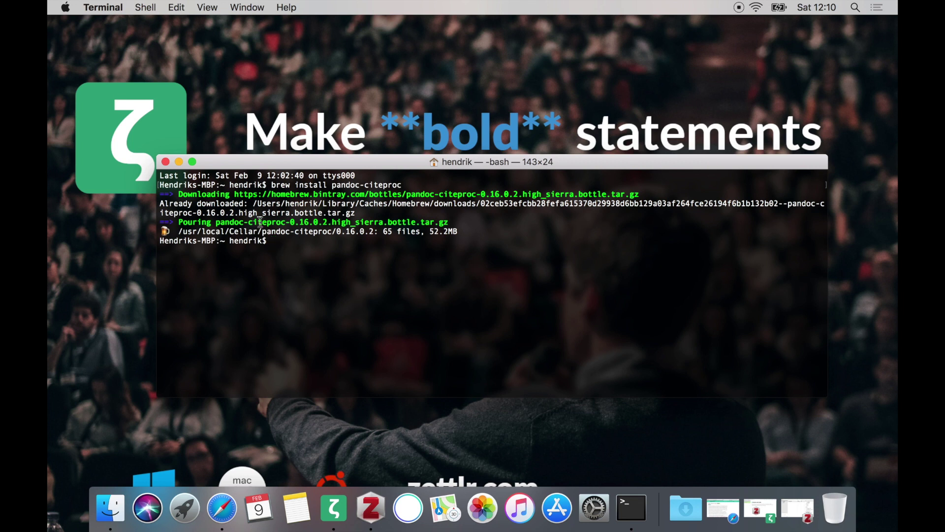
pyautogui.click(179, 162)
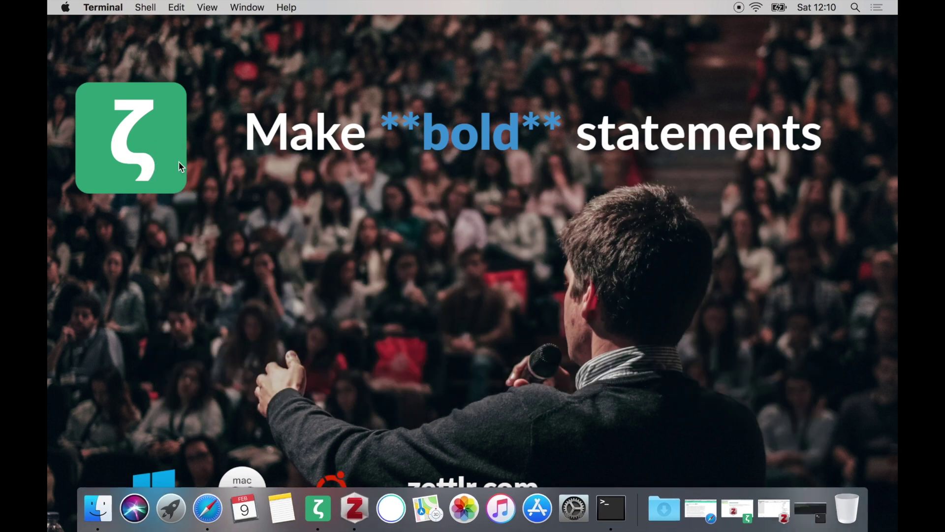
# Step: Bring Zotero and the Better BibTeX for Zotero web page back to the front
pyautogui.click(432, 307)
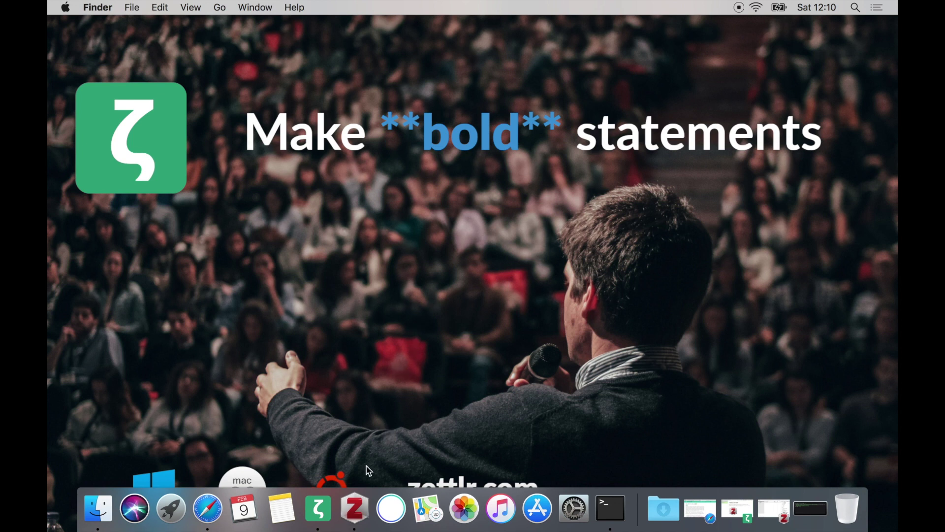
pyautogui.click(361, 515)
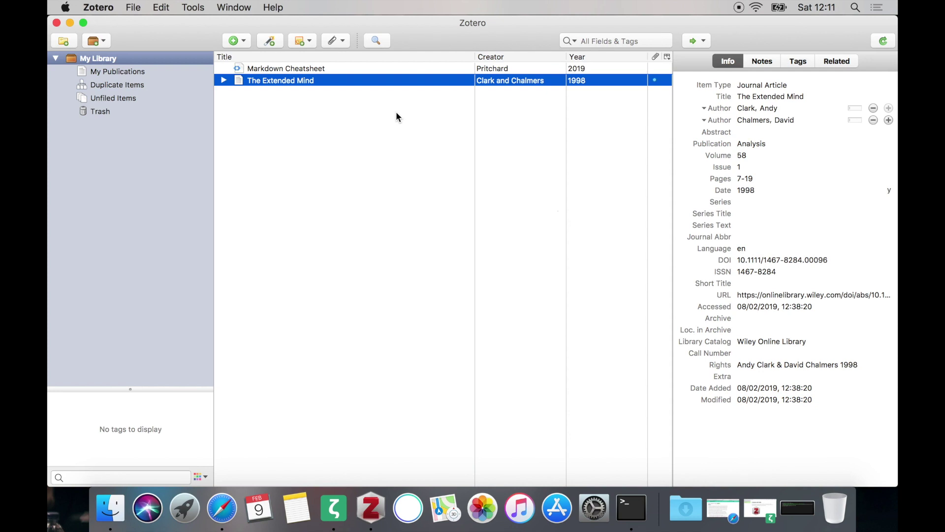
pyautogui.click(724, 511)
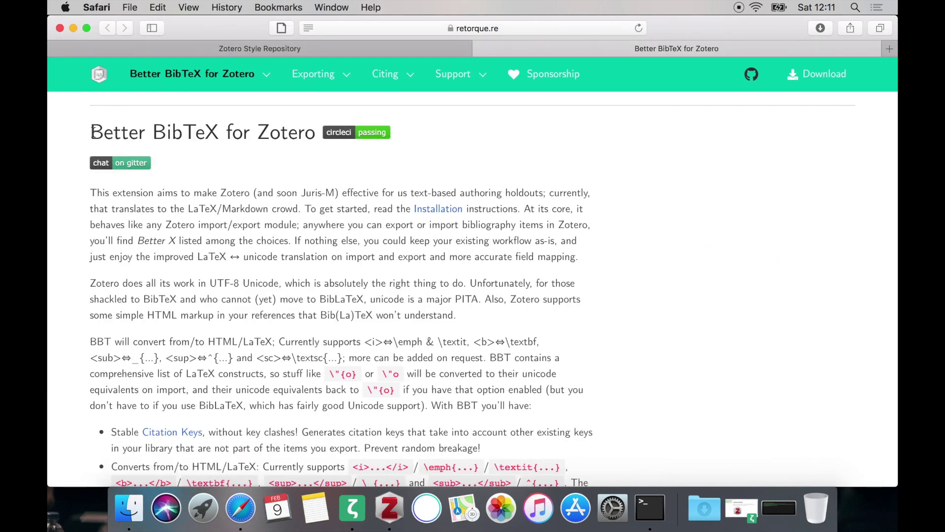
pyautogui.moveTo(92, 132); pyautogui.dragTo(315, 133)
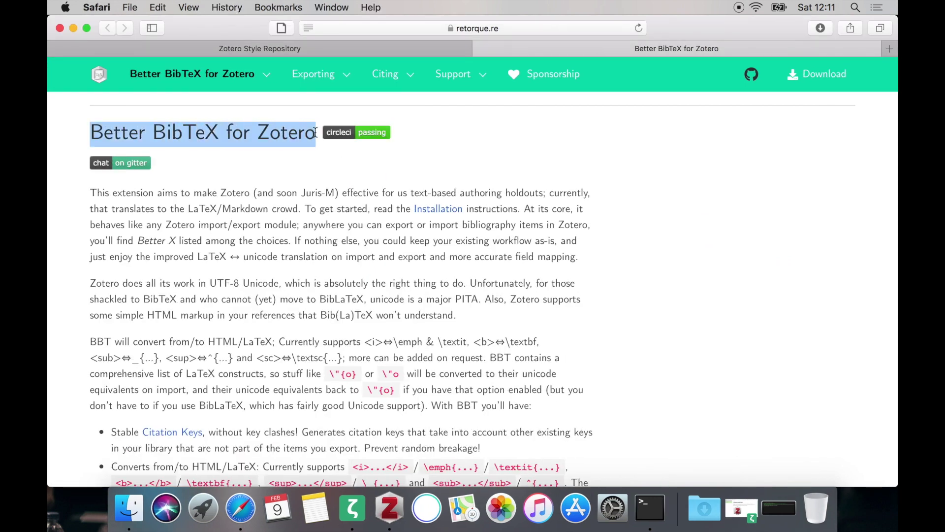
pyautogui.click(332, 156)
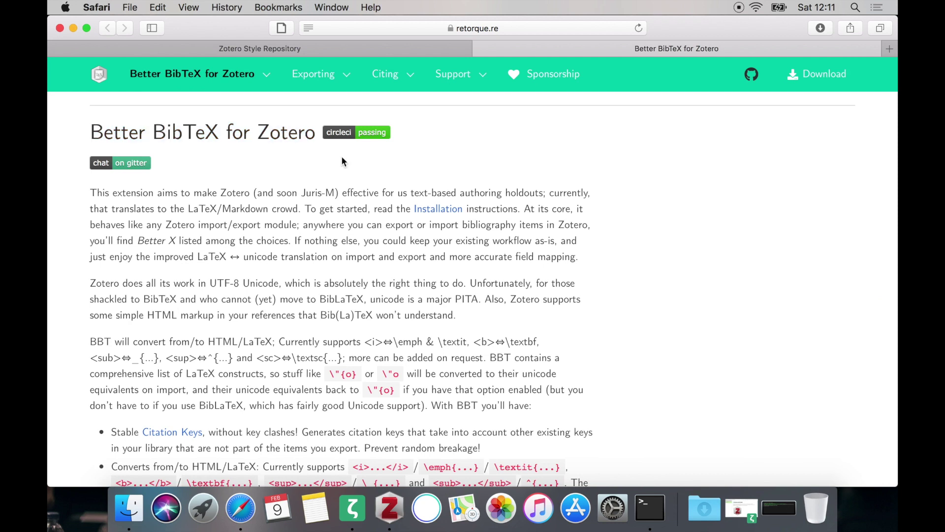
# Step: Download zotero-better-bibtex-5.1.50.xpi from the v5.1.50 release and confirm it in Downloads
pyautogui.click(822, 76)
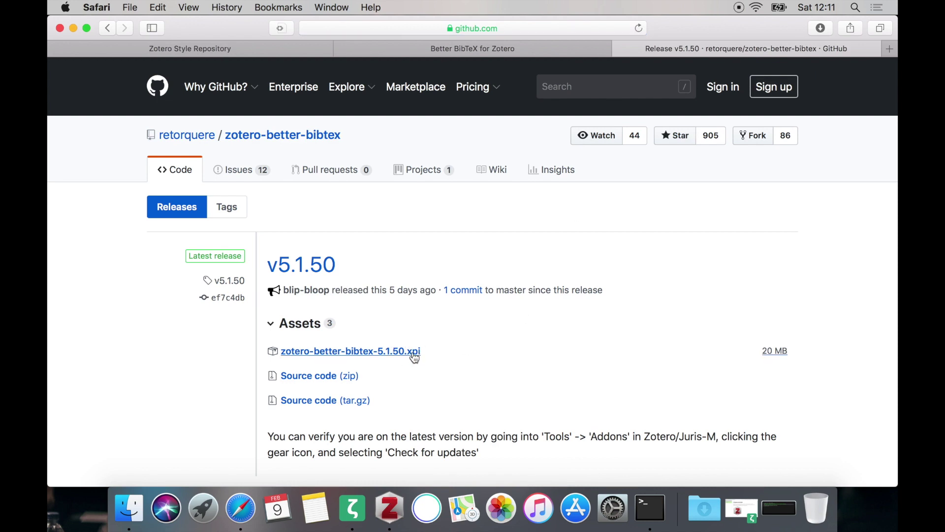
pyautogui.click(413, 353)
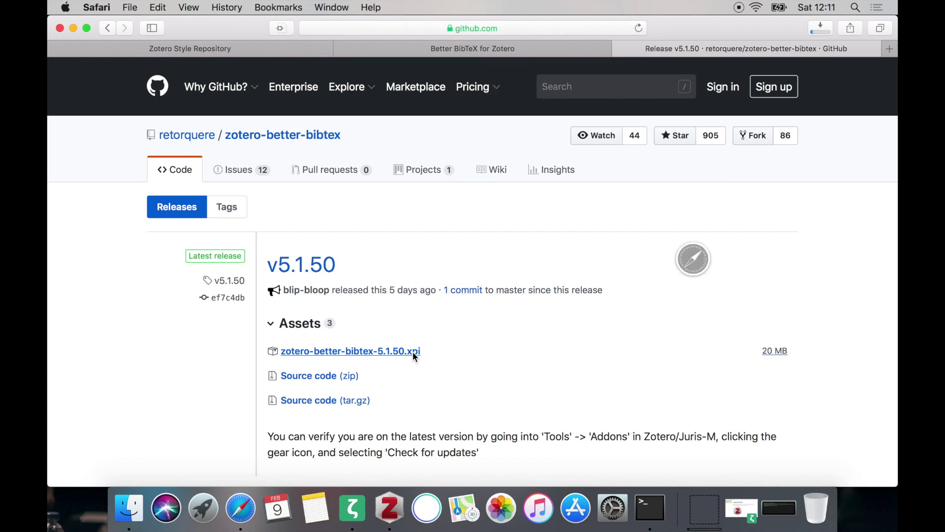
pyautogui.click(712, 519)
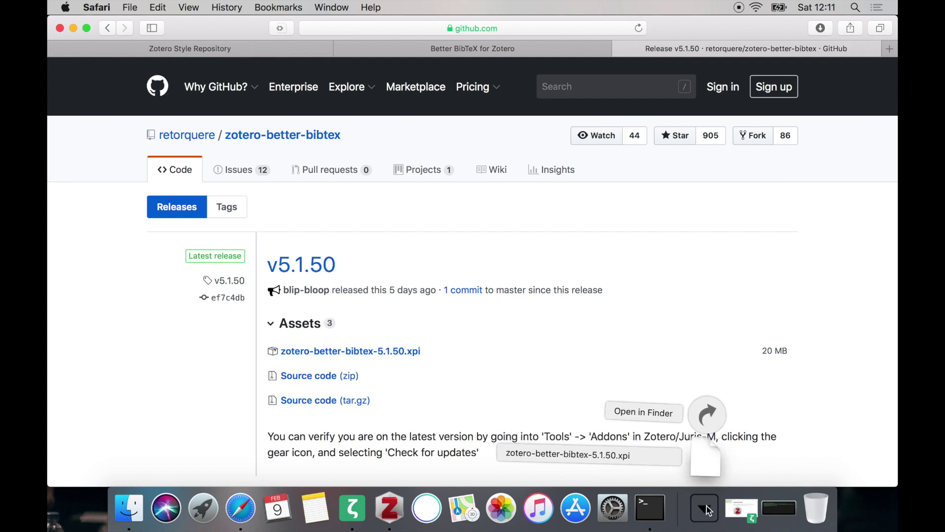
pyautogui.click(709, 511)
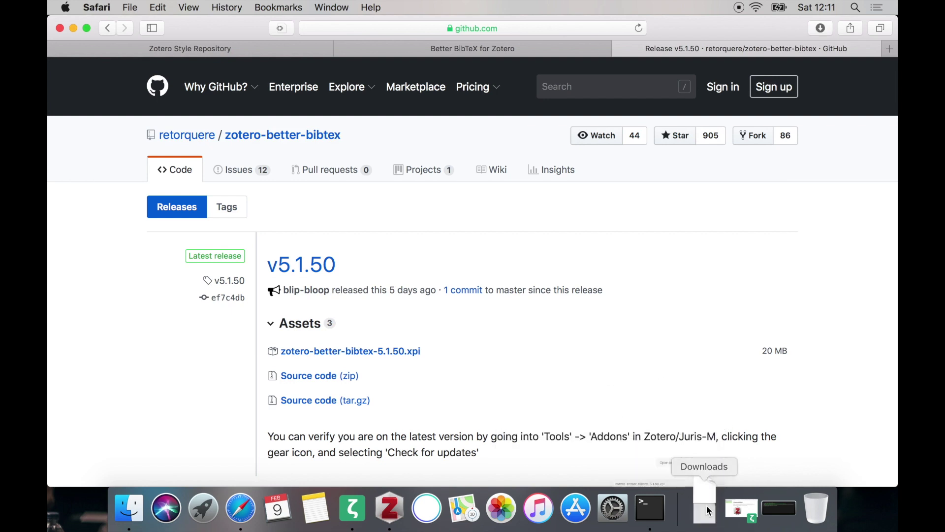
# Step: Install the Better BibTeX .xpi from Downloads via Add-ons > Install Add-on From File, then restart Zotero
pyautogui.click(398, 505)
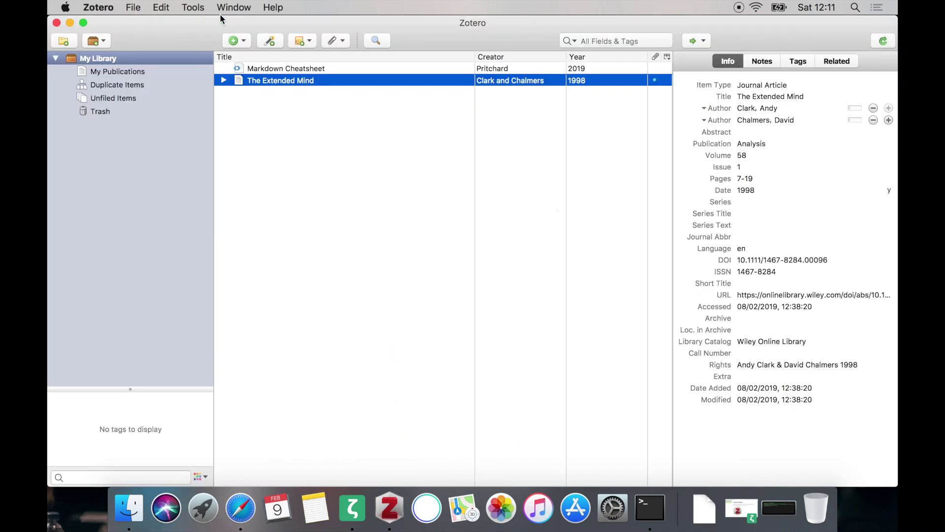
pyautogui.click(194, 8)
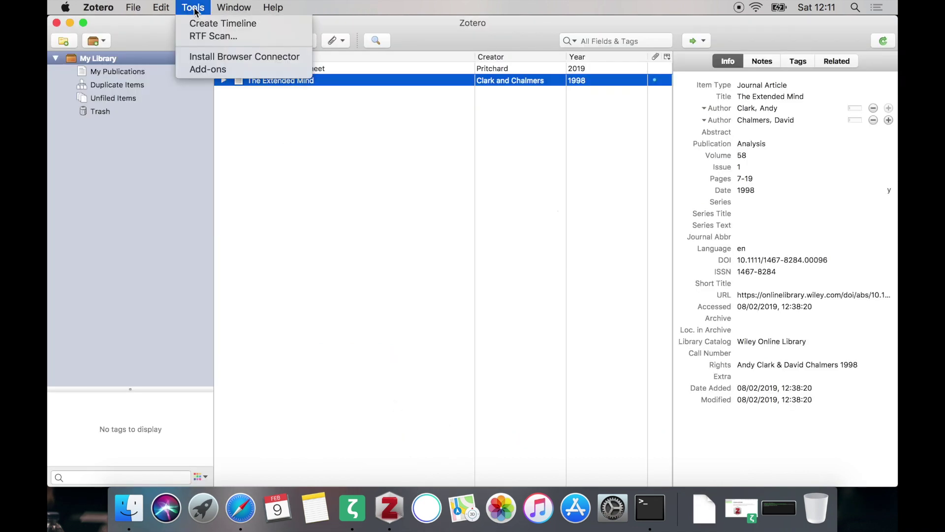
pyautogui.click(239, 70)
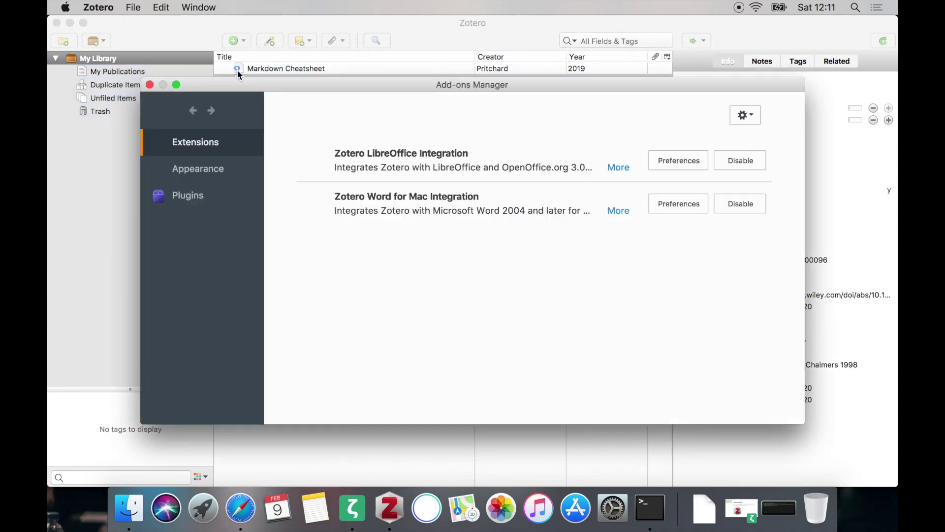
pyautogui.click(754, 119)
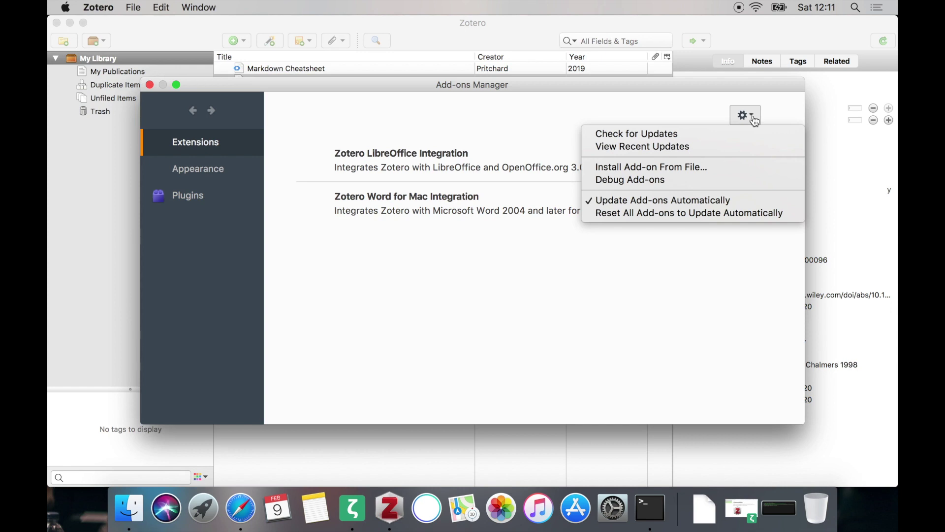
pyautogui.click(718, 171)
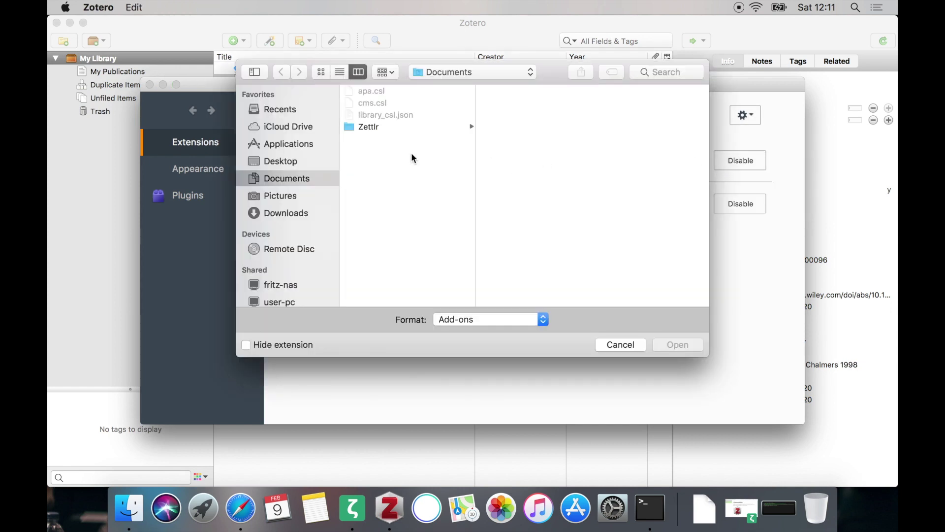
pyautogui.click(281, 215)
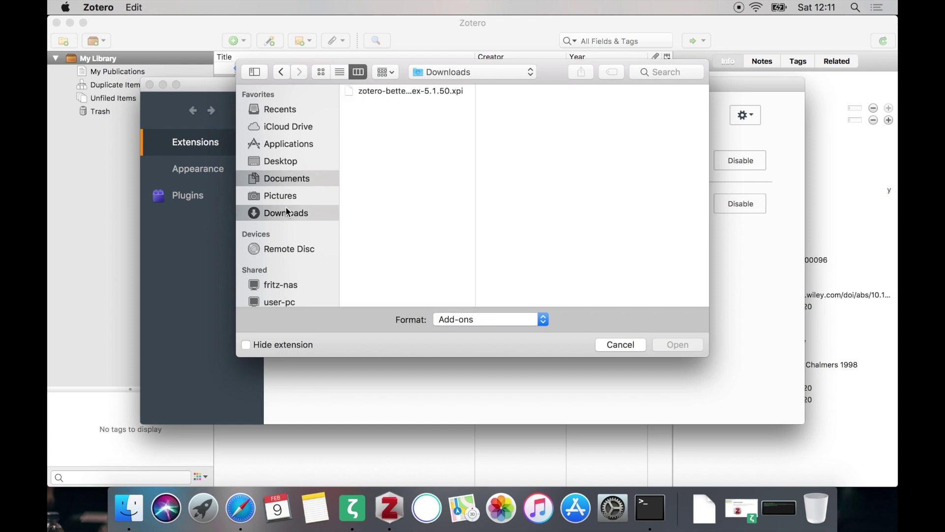
pyautogui.click(414, 92)
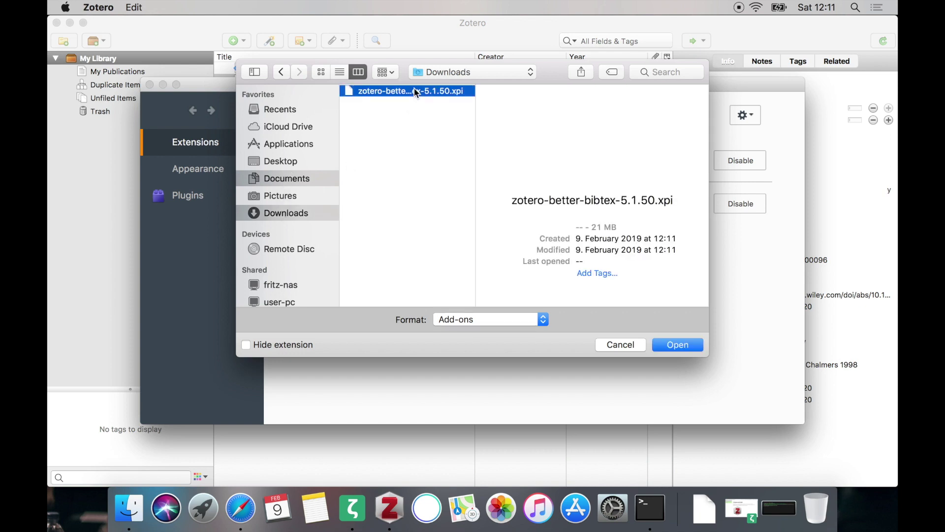
pyautogui.click(679, 346)
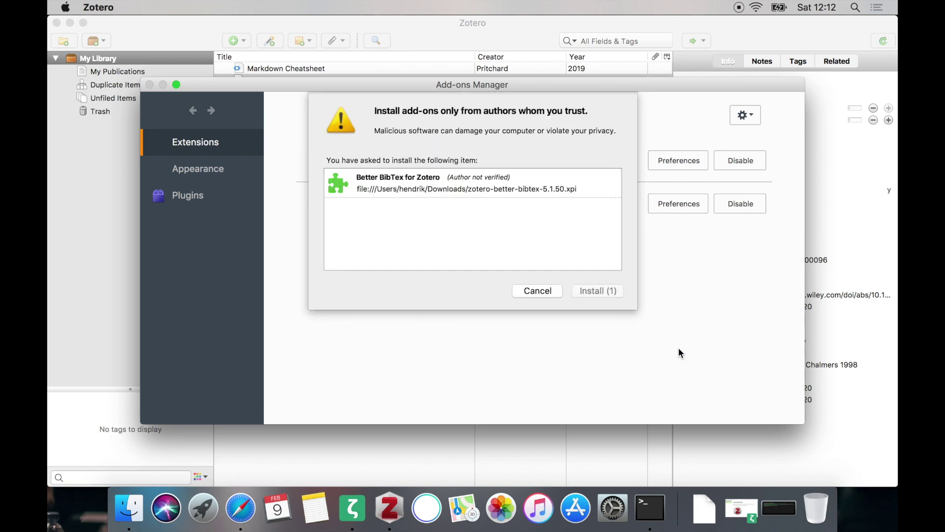
pyautogui.click(599, 291)
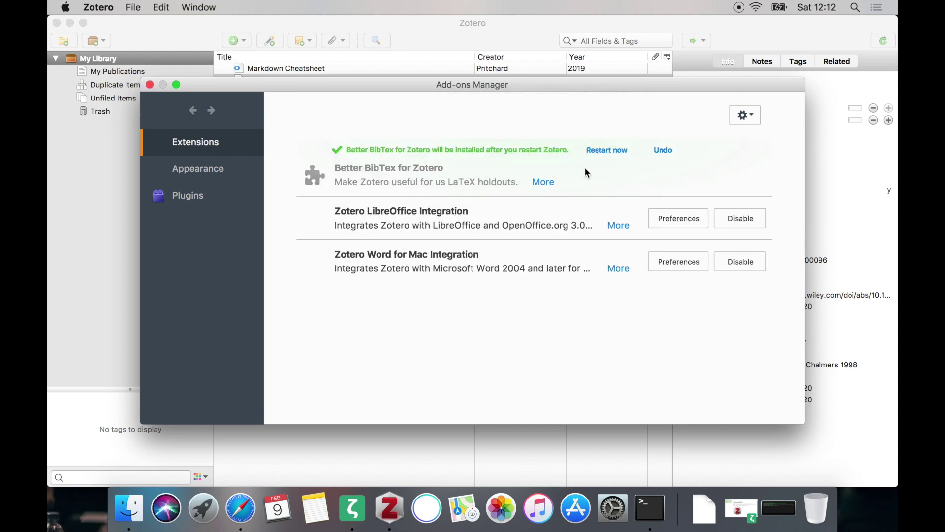
pyautogui.click(610, 151)
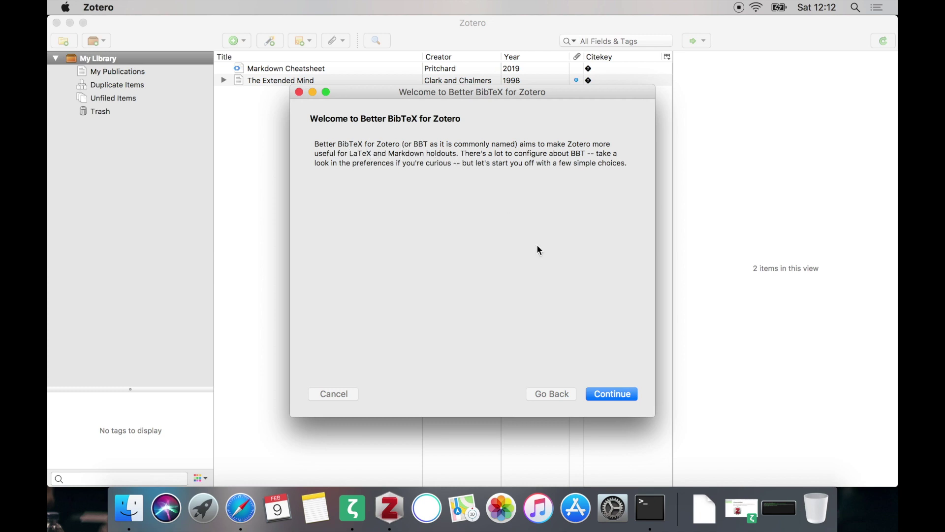
# Step: Complete the Better BibTeX wizard, noting no prior BibTeX use and keeping the default citation key format
pyautogui.click(609, 394)
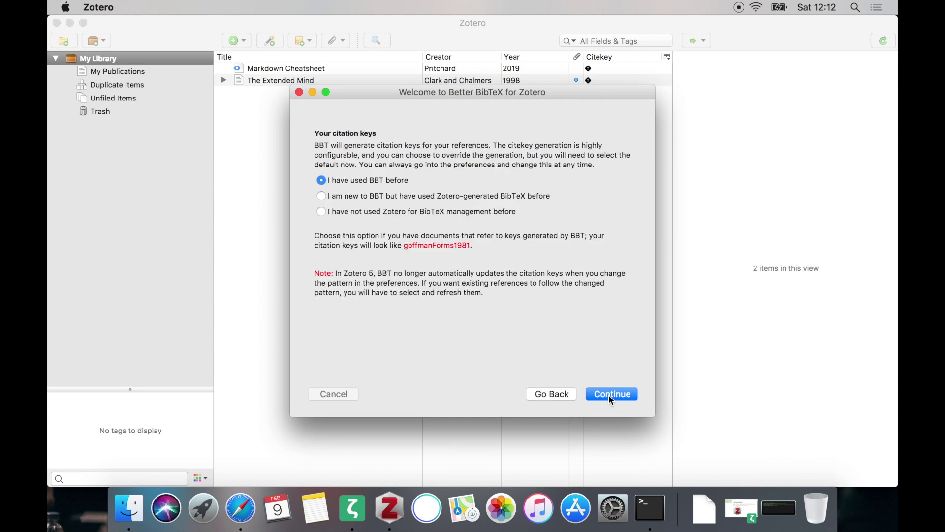
pyautogui.click(464, 214)
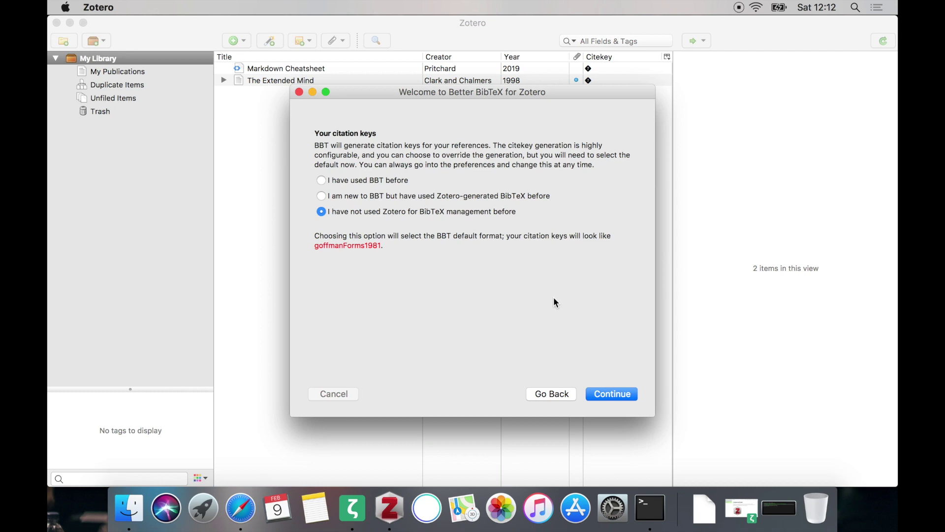
pyautogui.click(616, 398)
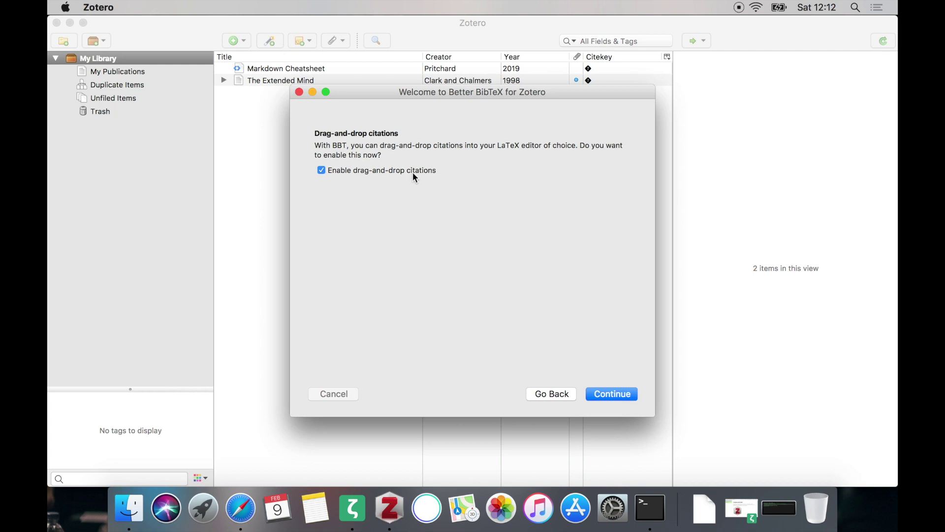
pyautogui.click(616, 401)
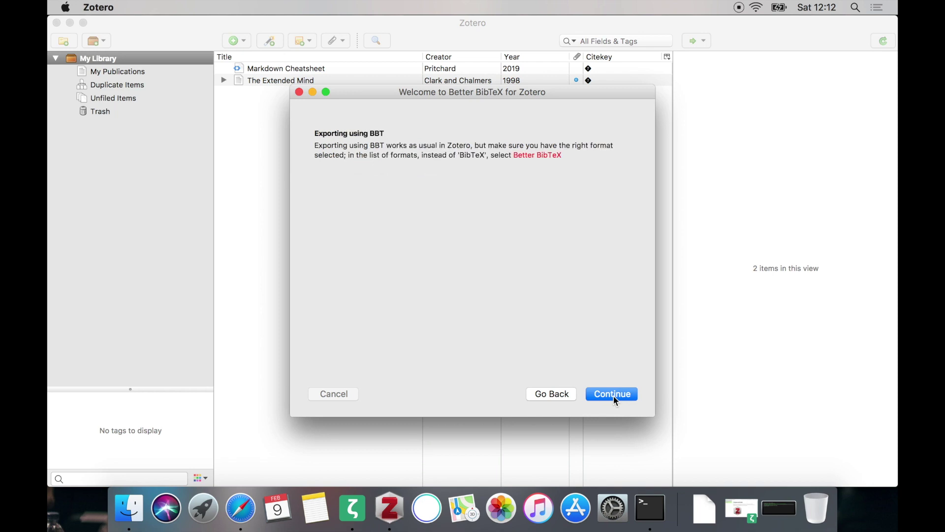
pyautogui.click(616, 400)
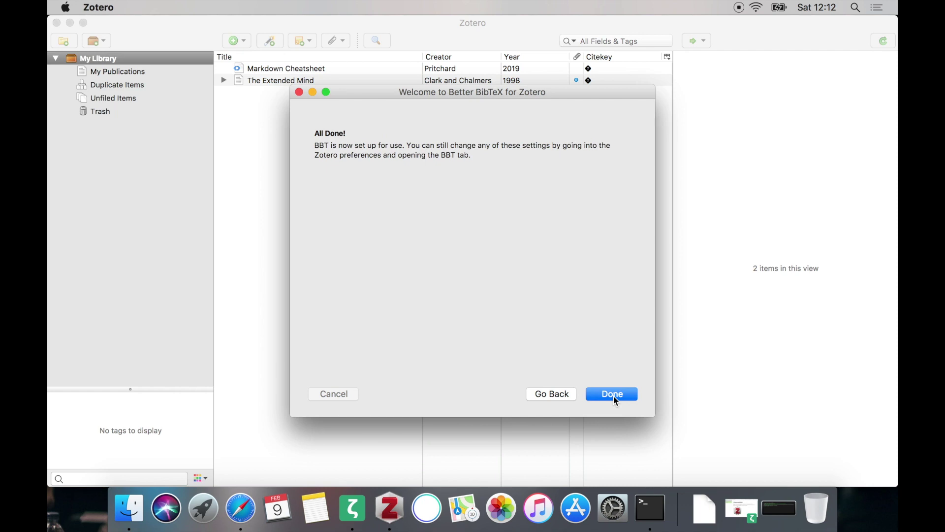
pyautogui.click(613, 394)
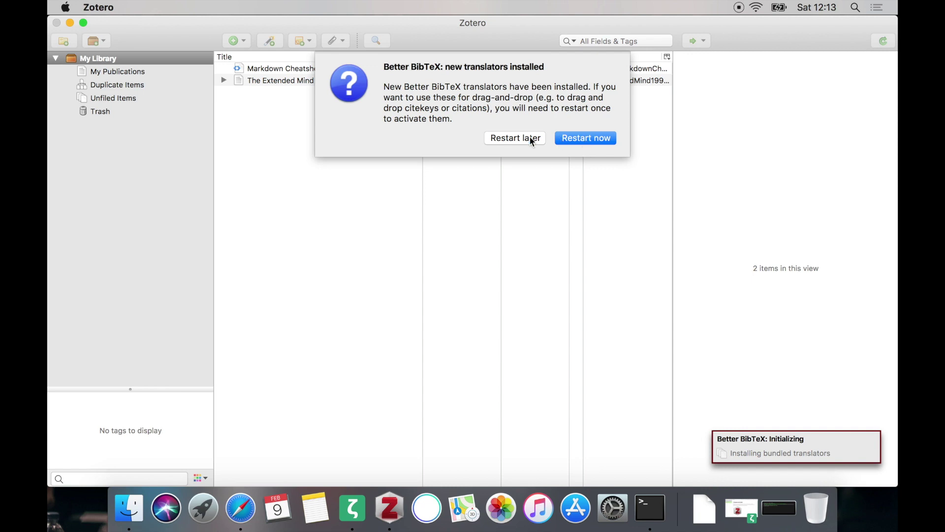
# Step: Choose Restart later, then select the Markdown Cheatsheet's citation key pritchardMarkdownCheatsheet2019 in its Info pane
pyautogui.click(575, 138)
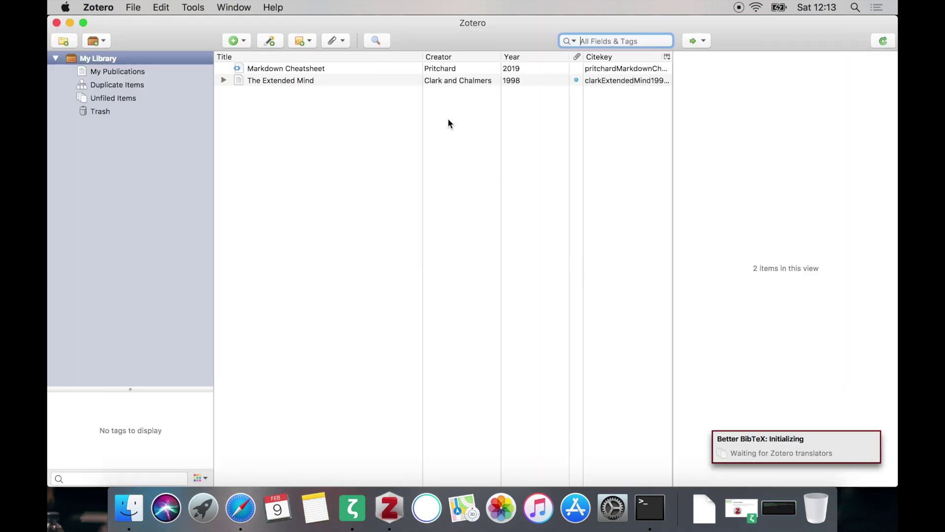
pyautogui.click(407, 68)
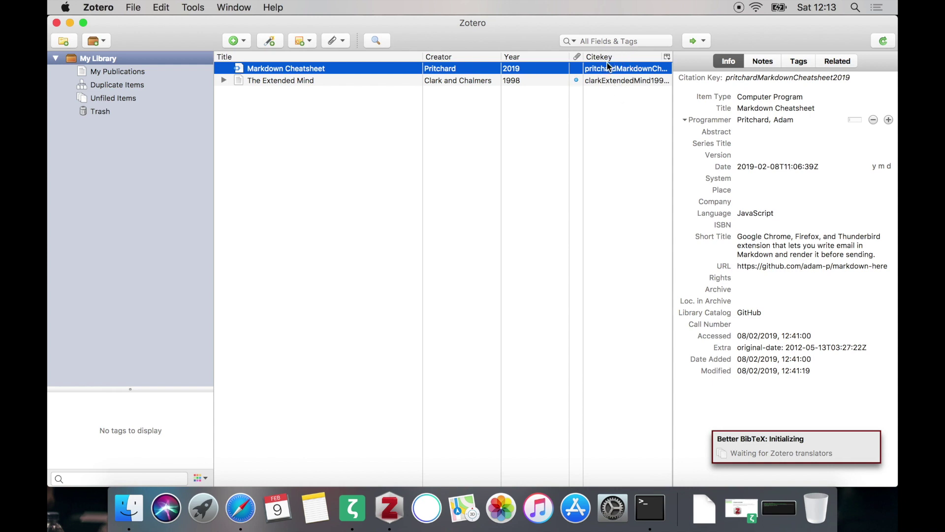
pyautogui.click(727, 78)
pyautogui.moveTo(727, 77); pyautogui.dragTo(849, 78)
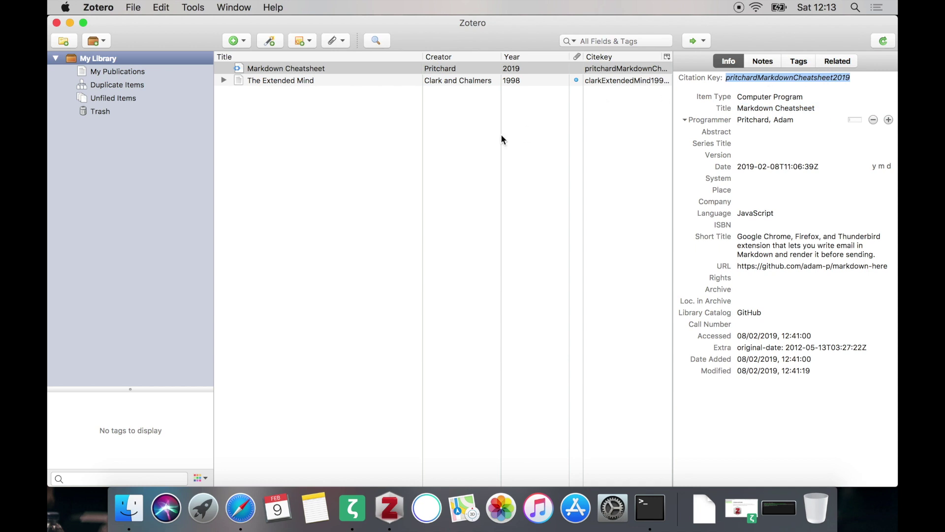
pyautogui.click(475, 127)
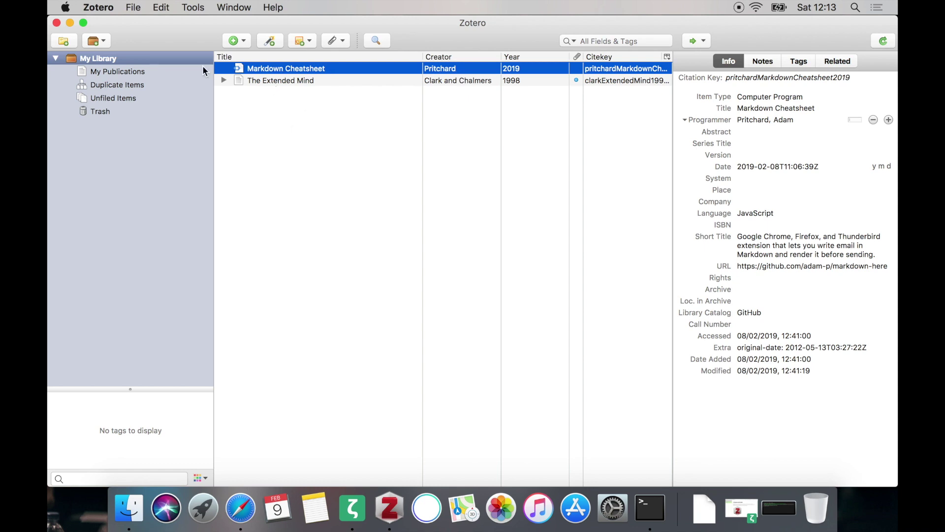
# Step: Start exporting My Library with format Better CSL JSON and Keep updated enabled
pyautogui.click(146, 59)
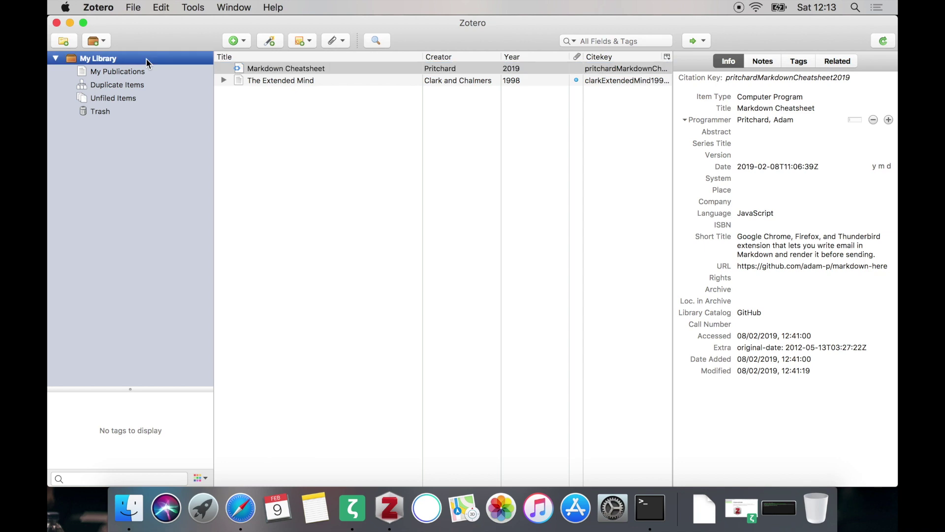
pyautogui.rightClick(146, 58)
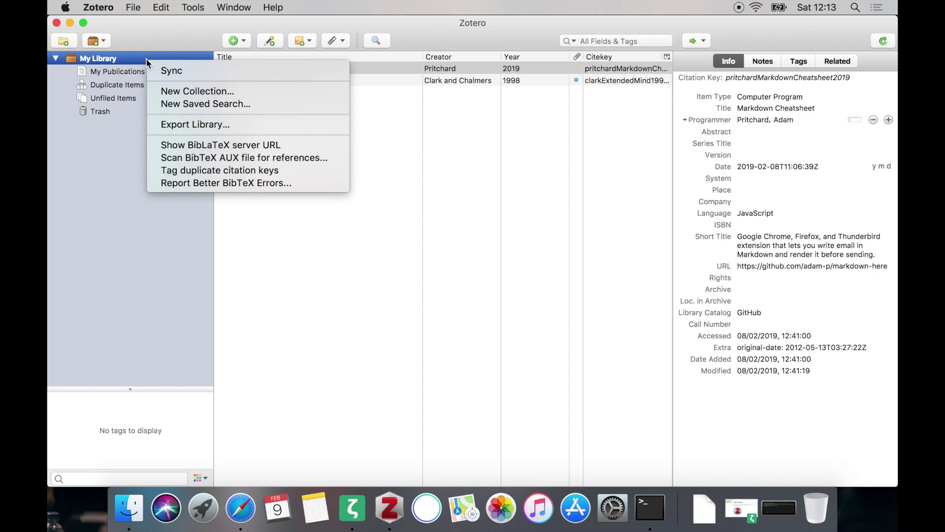
pyautogui.click(229, 124)
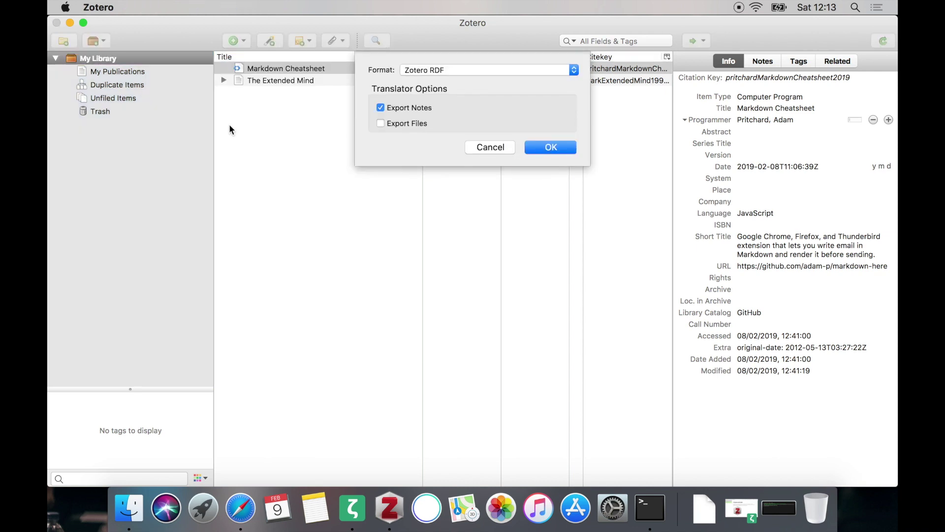
pyautogui.click(433, 70)
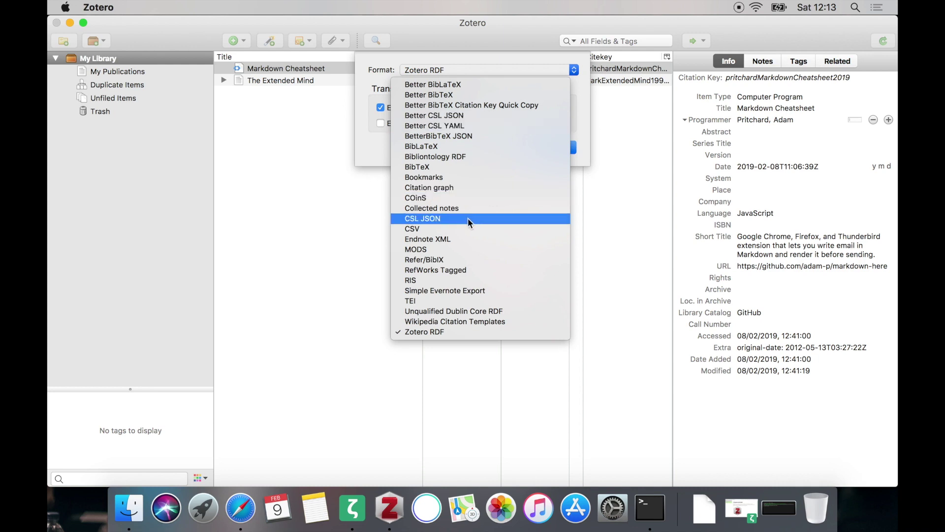
pyautogui.click(468, 117)
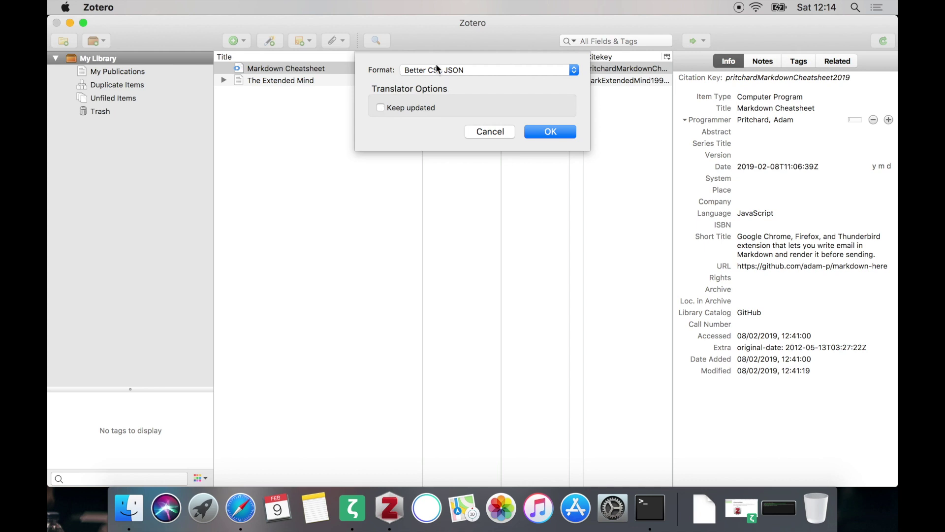
pyautogui.click(415, 107)
# Step: Confirm the export options and save the file as my_library.json in Documents
pyautogui.click(534, 133)
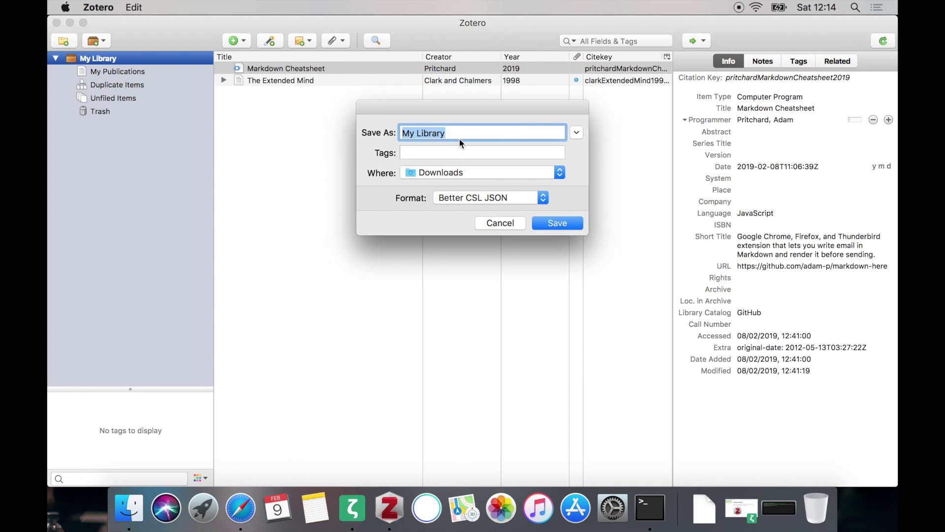
pyautogui.press('BackSpace')
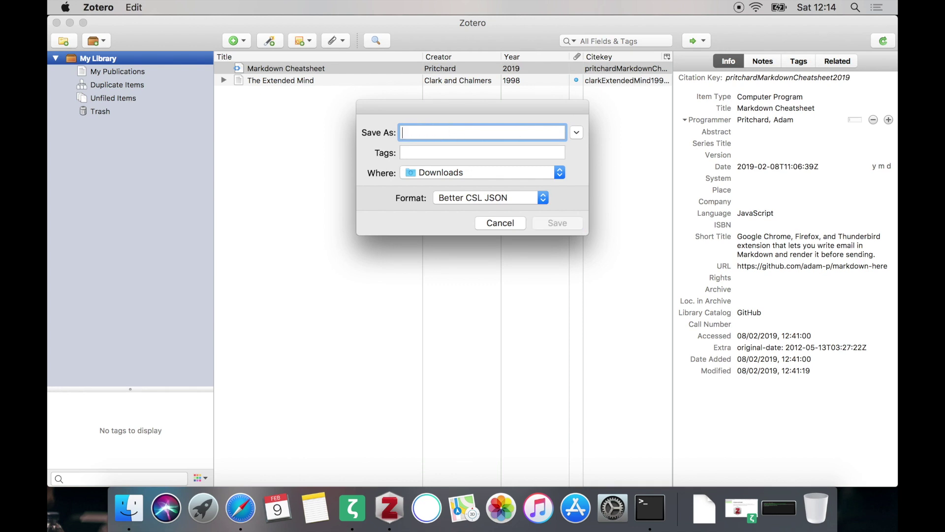
pyautogui.write('my_libra')
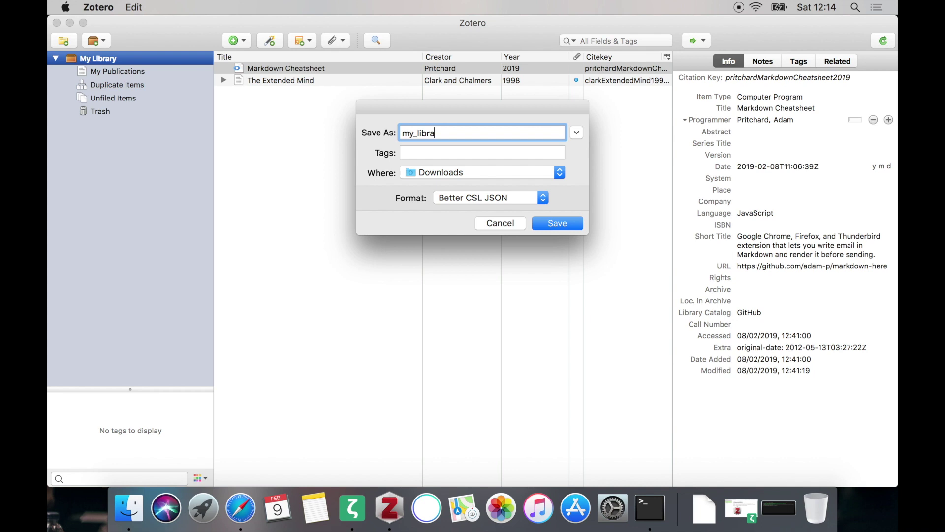
pyautogui.write('ry.json')
pyautogui.click(560, 173)
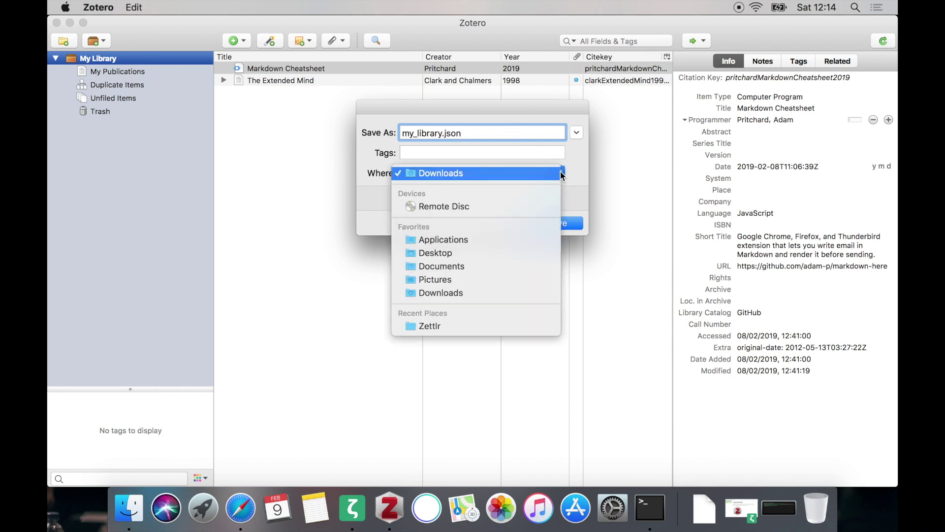
pyautogui.click(532, 266)
pyautogui.click(566, 224)
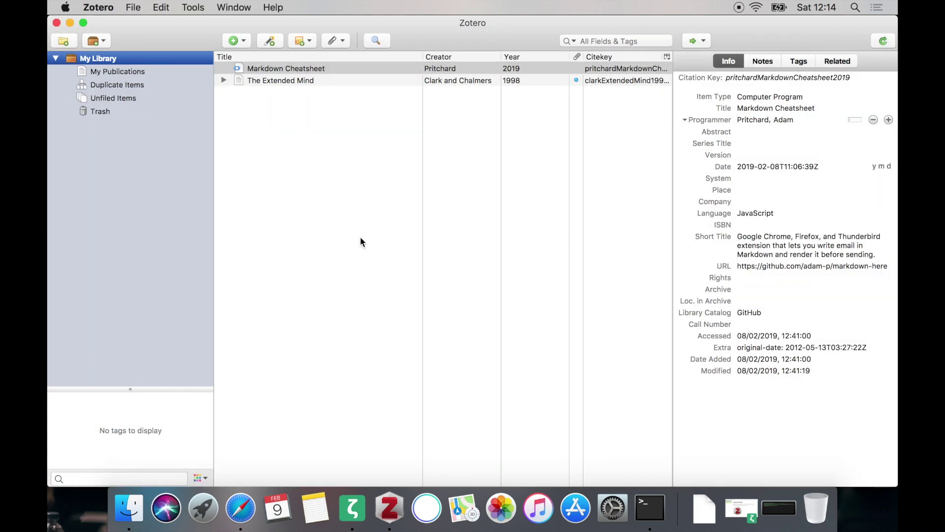
# Step: Preview my_library.json from the Documents folder in Quick Look to check its exported citation entries
pyautogui.click(130, 512)
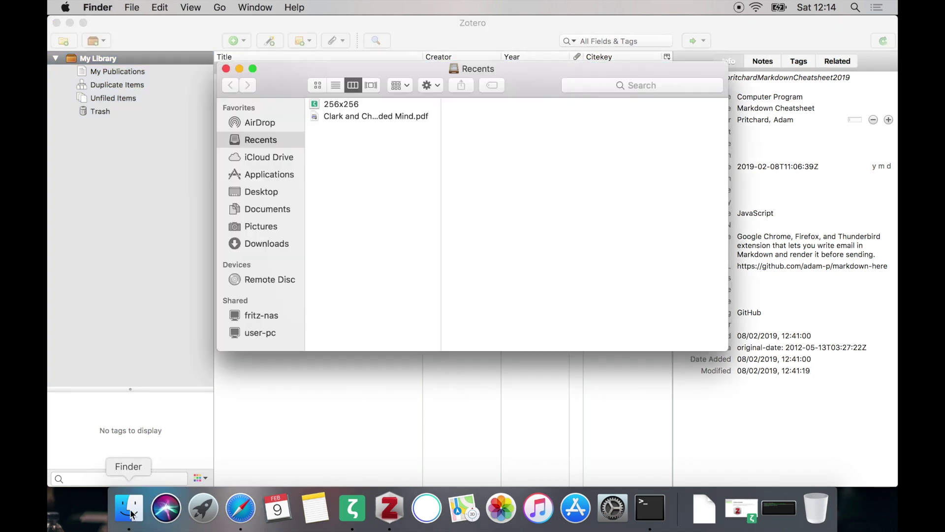
pyautogui.click(264, 209)
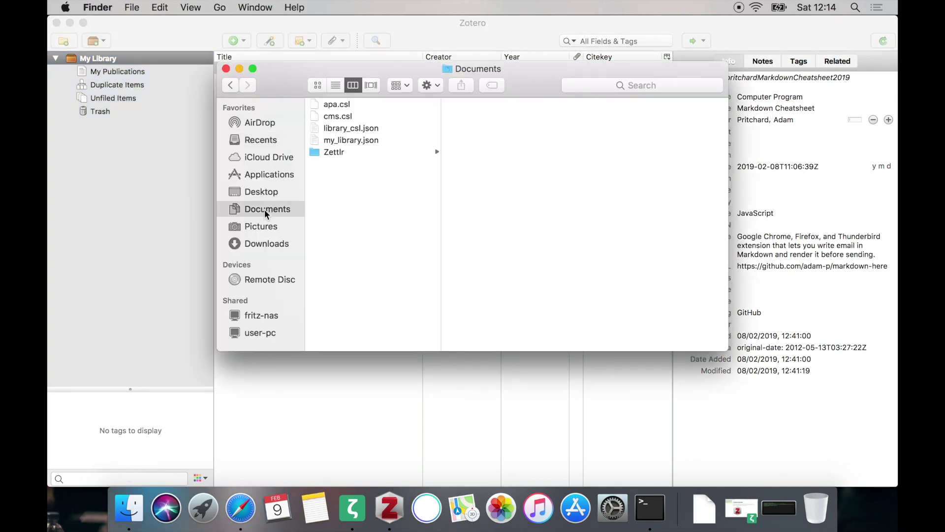
pyautogui.click(346, 140)
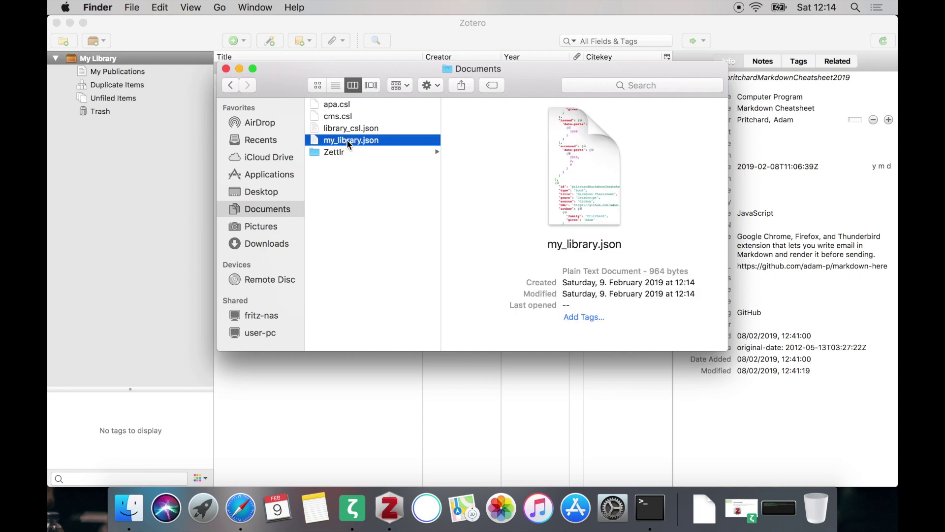
pyautogui.press('space')
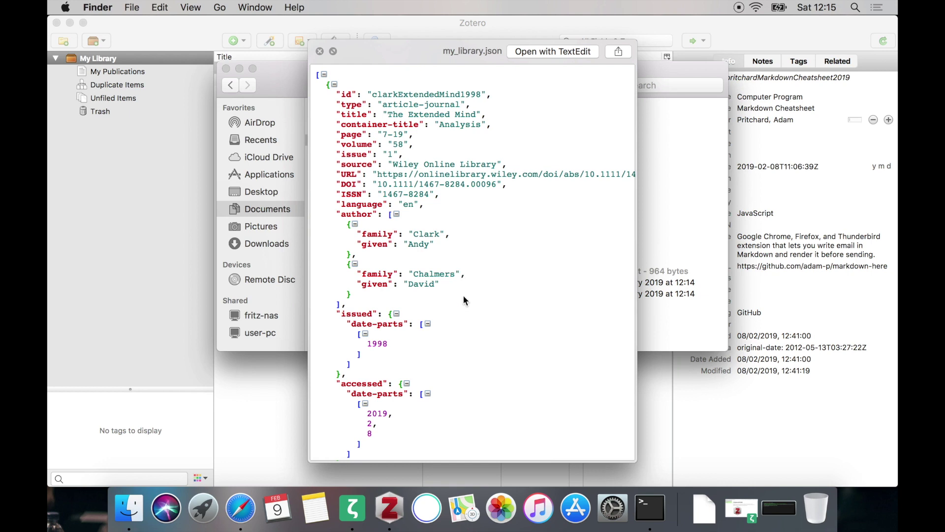
pyautogui.scroll(-5, 463, 295)
pyautogui.scroll(4, 463, 300)
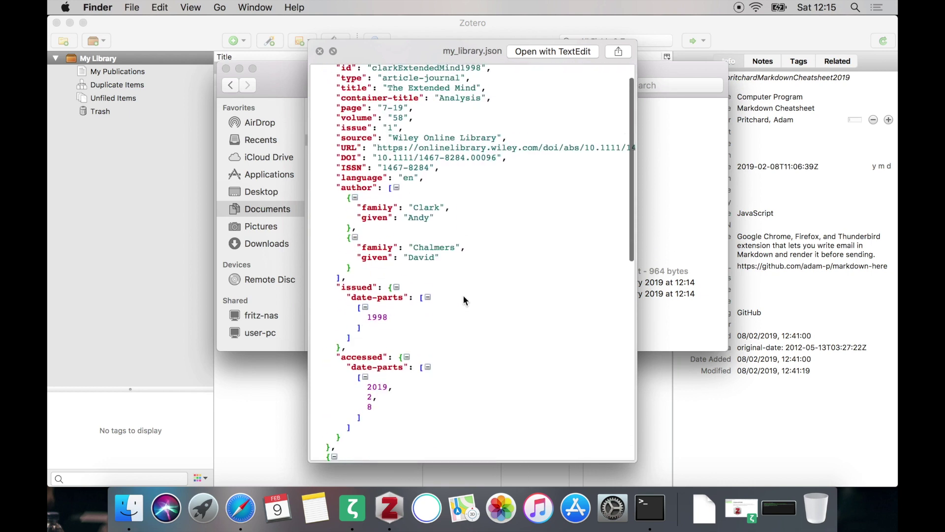
pyautogui.press('space')
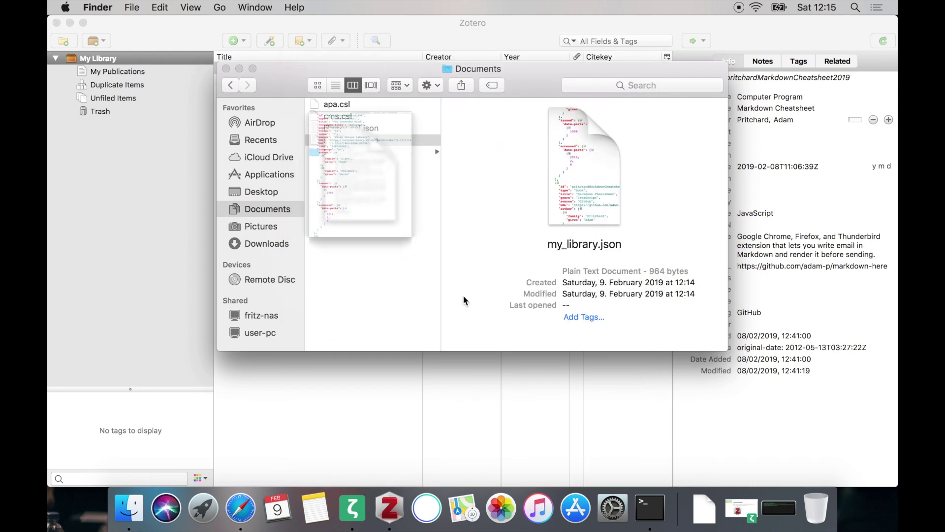
pyautogui.click(400, 276)
# Step: Set the CSL JSON Database in Zettlr's Export preferences to Documents/my_library.json and save
pyautogui.click(401, 393)
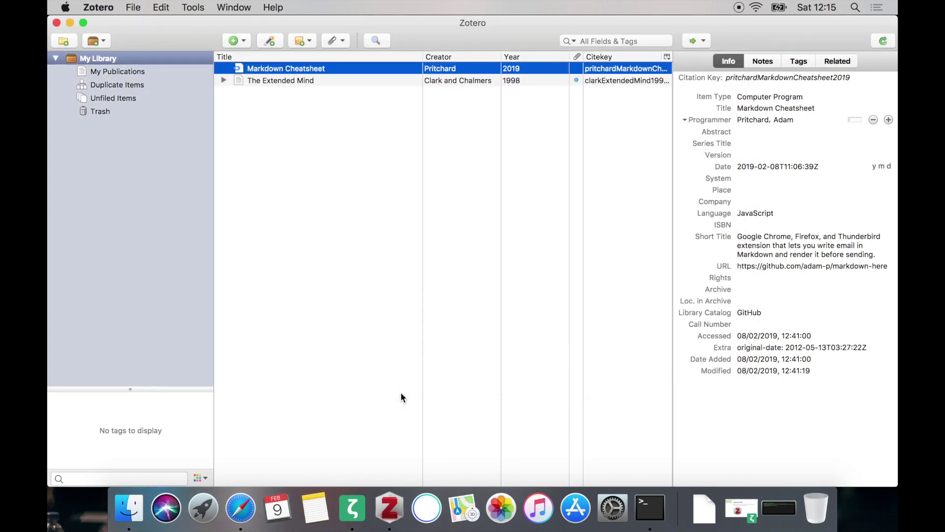
pyautogui.click(361, 501)
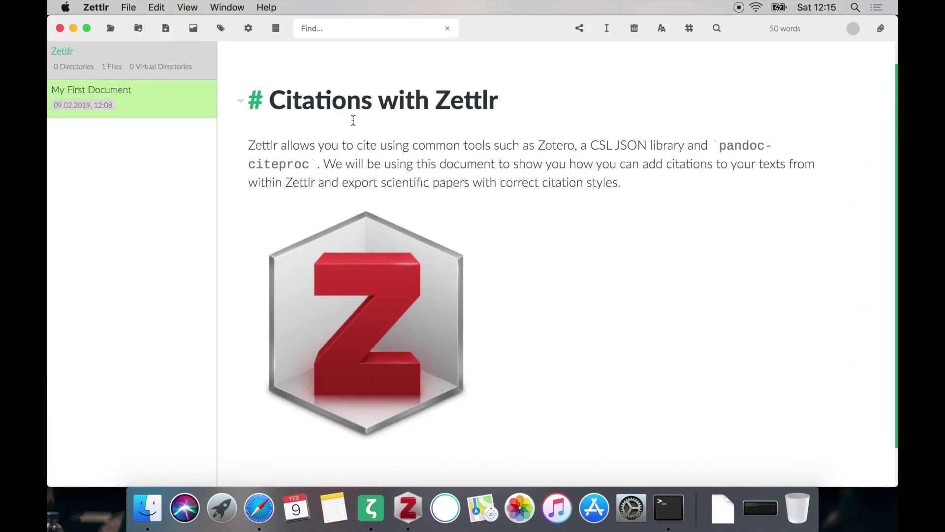
pyautogui.click(248, 27)
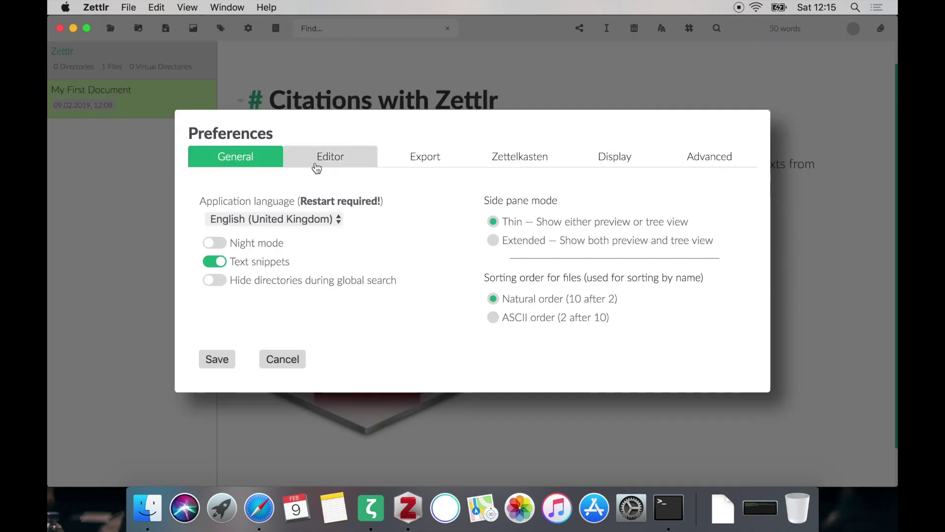
pyautogui.click(415, 162)
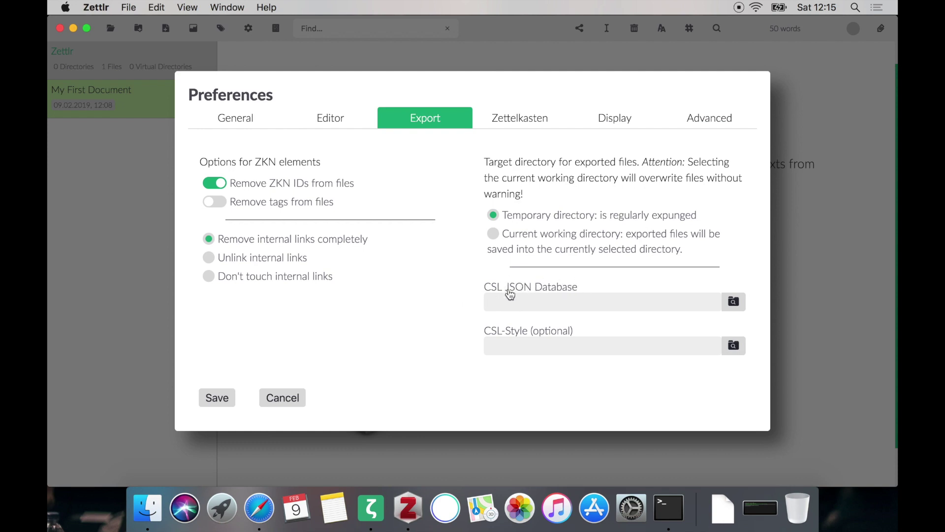
pyautogui.click(734, 303)
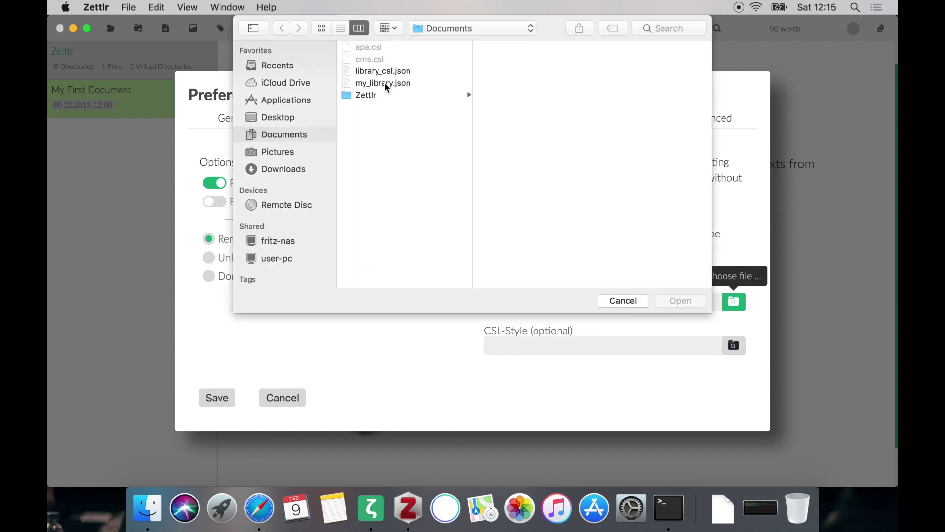
pyautogui.click(386, 83)
pyautogui.click(667, 303)
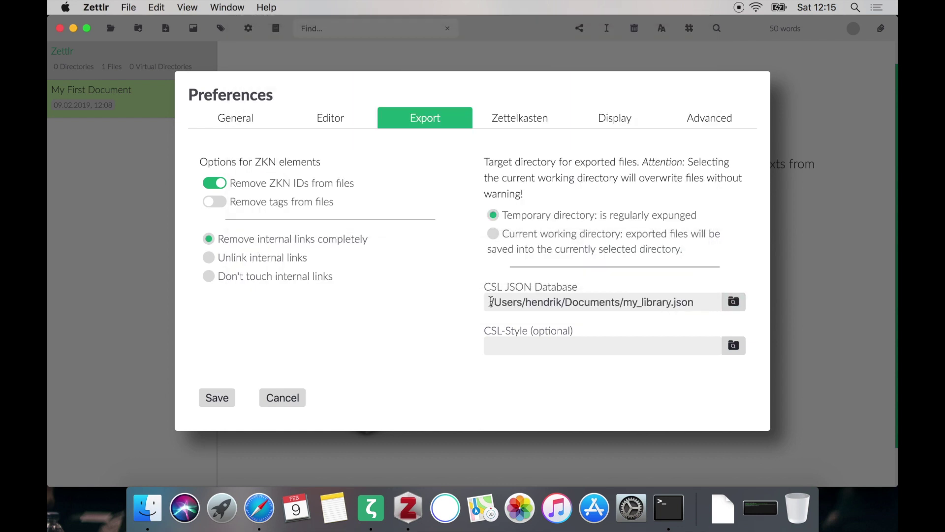
pyautogui.moveTo(491, 302); pyautogui.dragTo(701, 301)
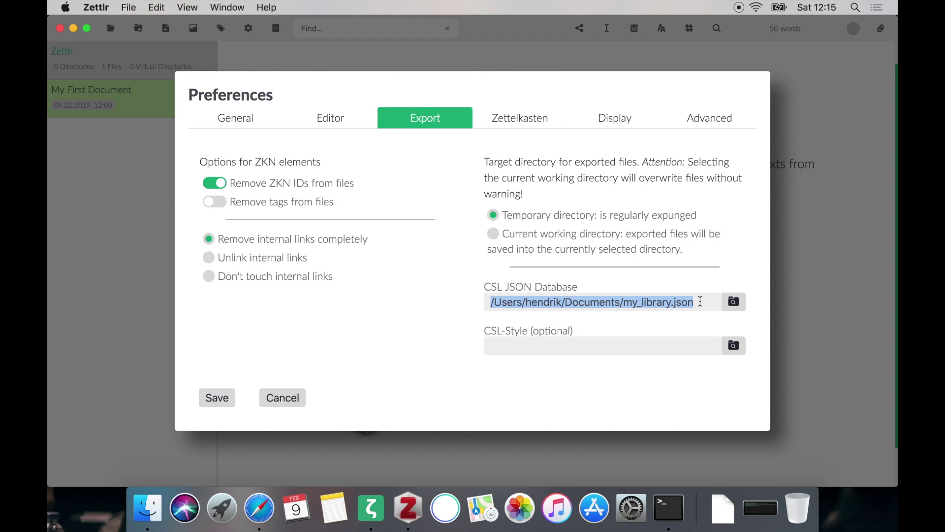
pyautogui.click(700, 301)
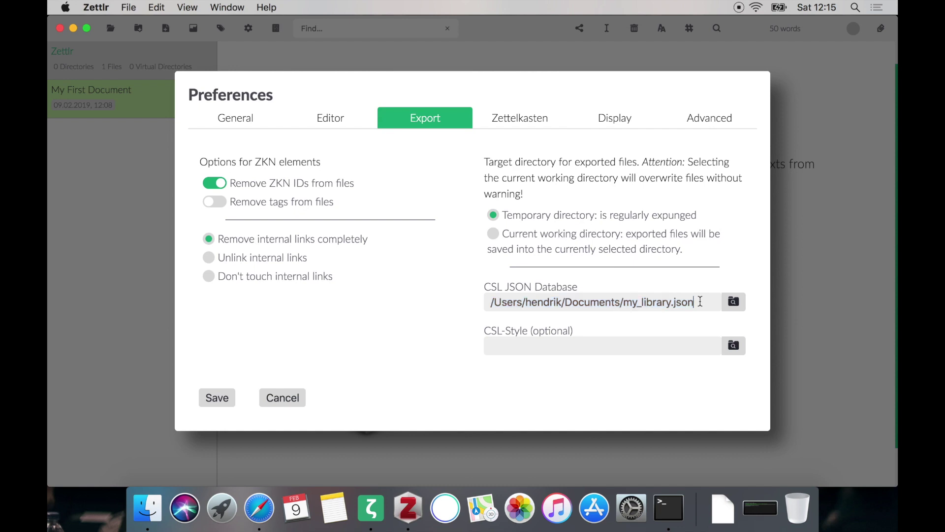
pyautogui.click(224, 401)
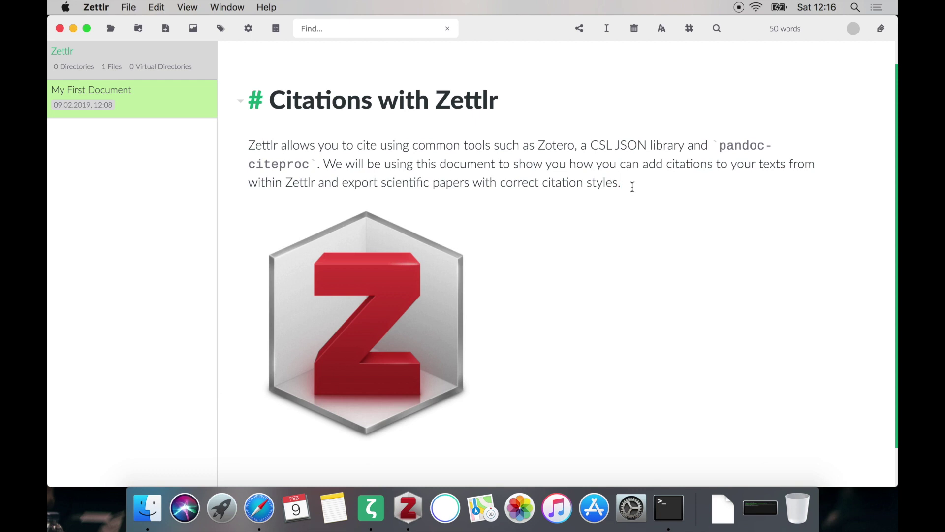
pyautogui.press('super+shift+1')
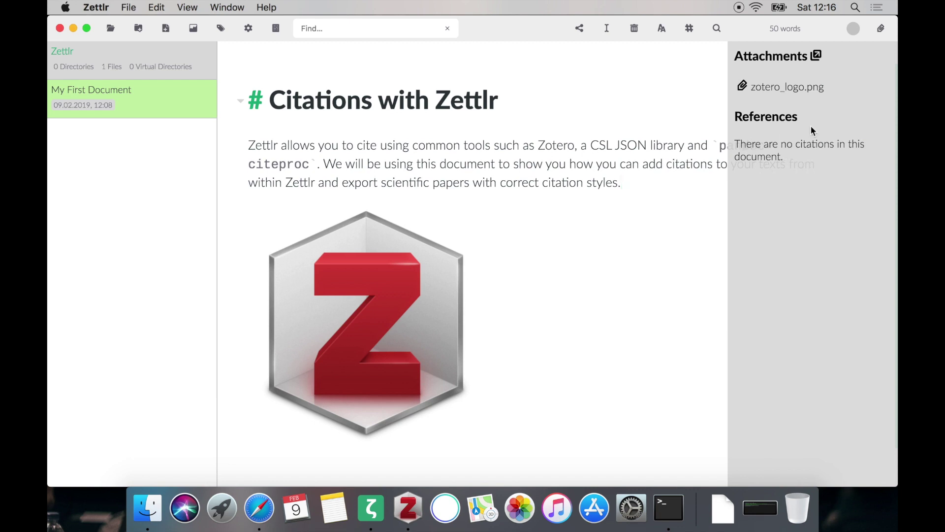
pyautogui.click(881, 28)
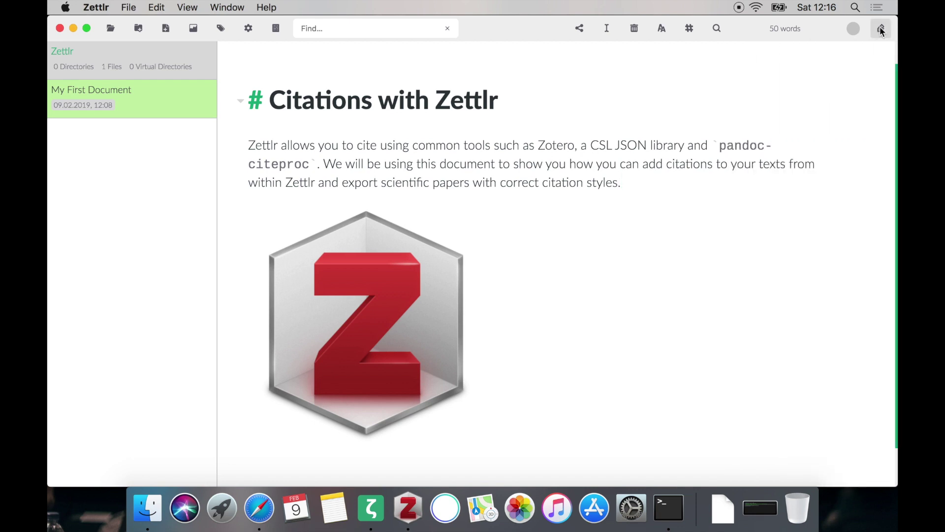
pyautogui.click(881, 28)
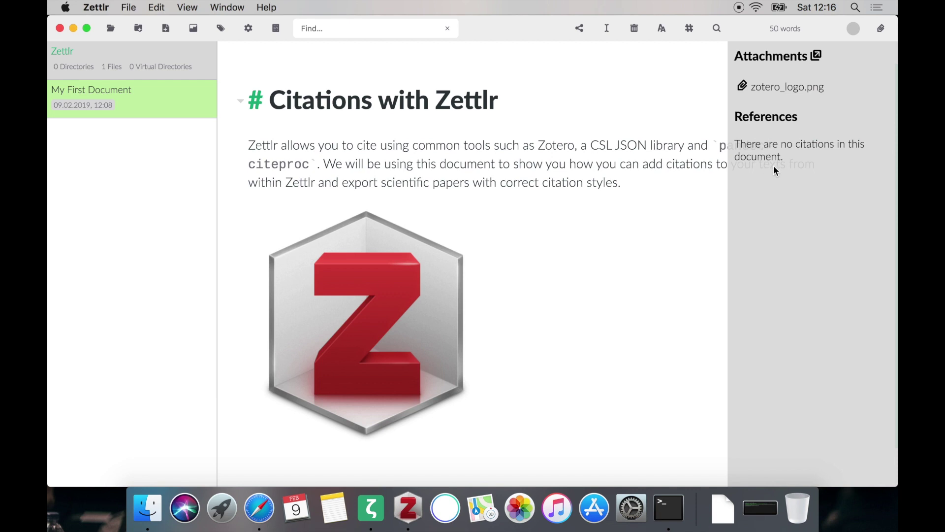
pyautogui.click(881, 29)
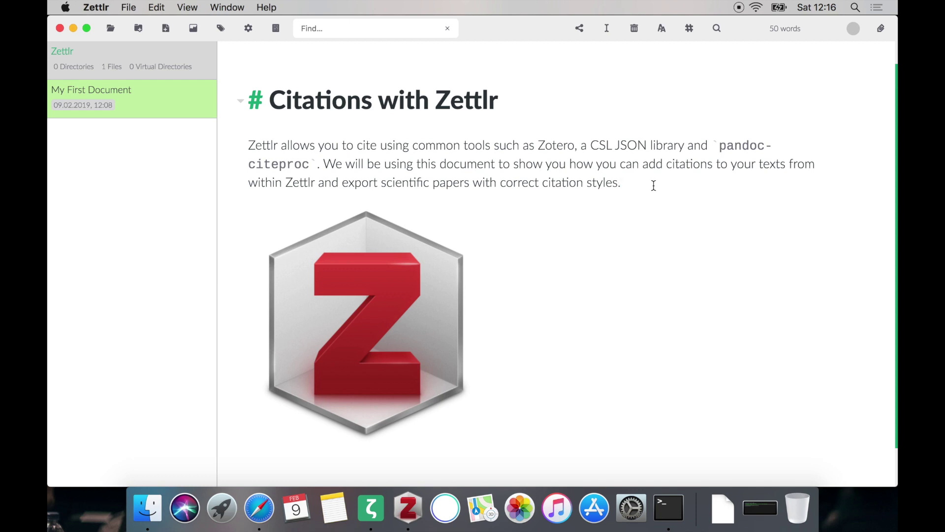
# Step: Insert the Clark and Chalmers 1998 citation after 'styles.' using the [@ autocomplete
pyautogui.write('[')
pyautogui.write('@')
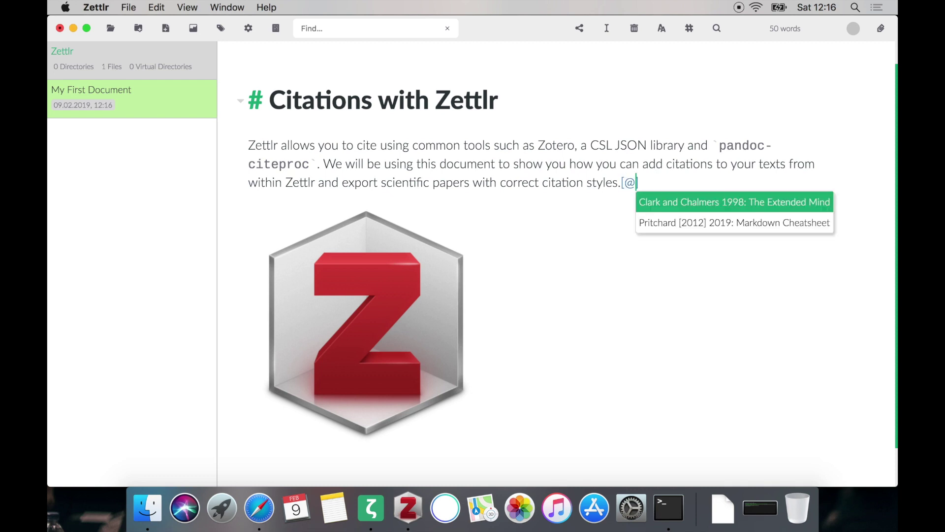
pyautogui.click(717, 207)
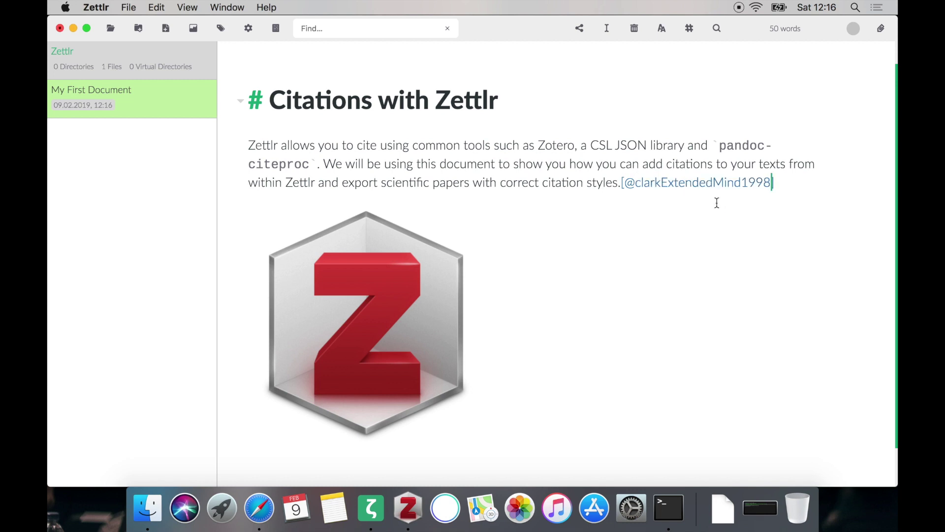
pyautogui.click(798, 159)
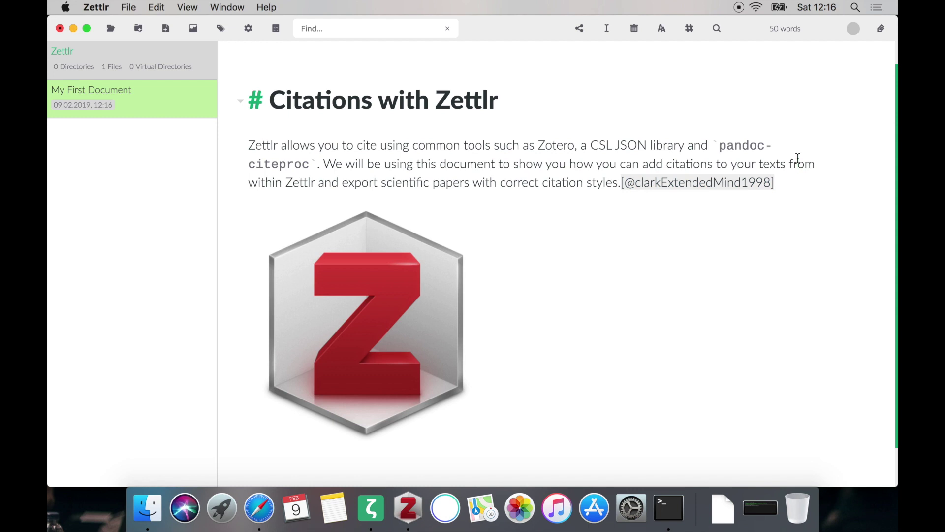
pyautogui.press('super+Left')
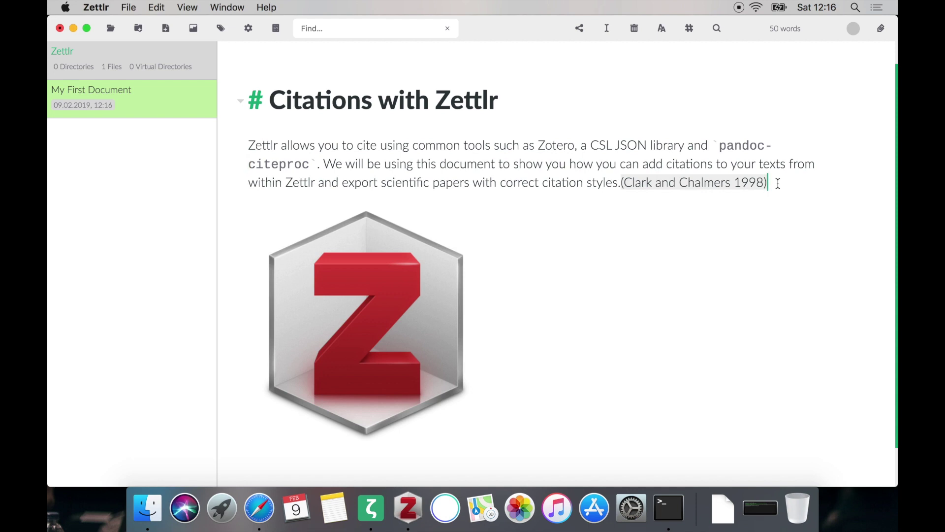
# Step: Check the reference list, then add a comma inside the citation to make room for a page number
pyautogui.click(882, 29)
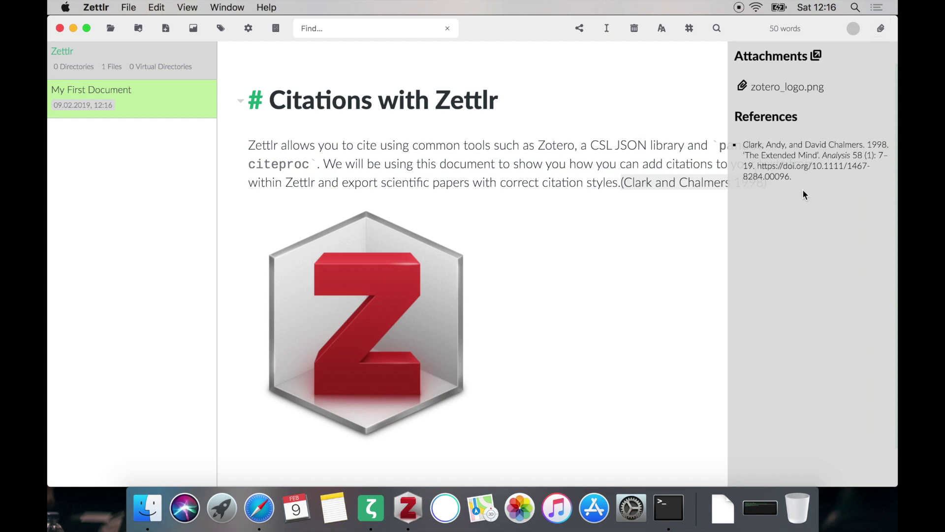
pyautogui.click(882, 29)
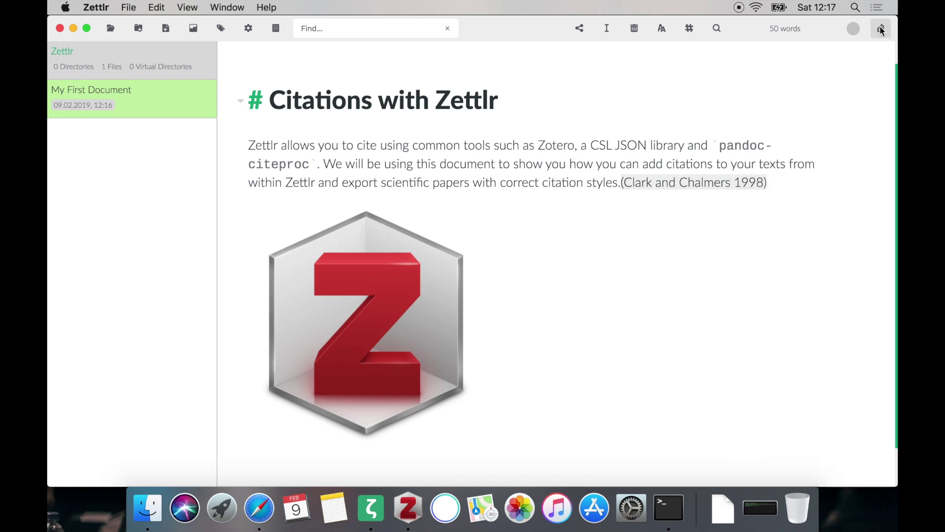
pyautogui.click(792, 180)
pyautogui.click(749, 183)
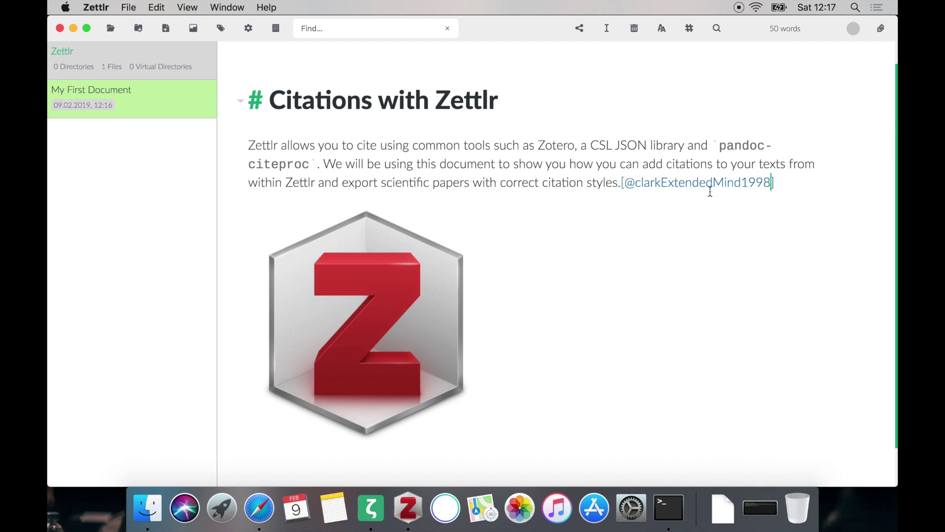
pyautogui.write(',')
# Step: Look up The Extended Mind's page range in Zotero
pyautogui.click(408, 507)
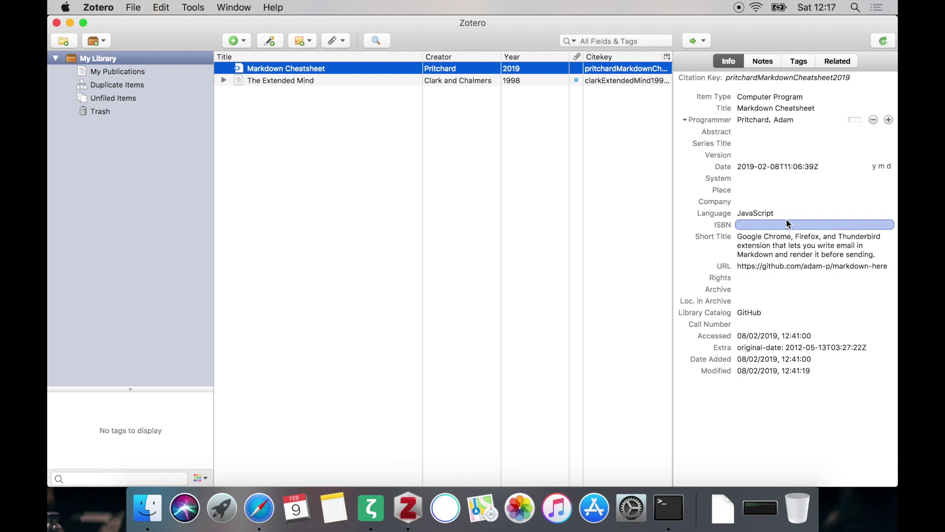
pyautogui.click(453, 81)
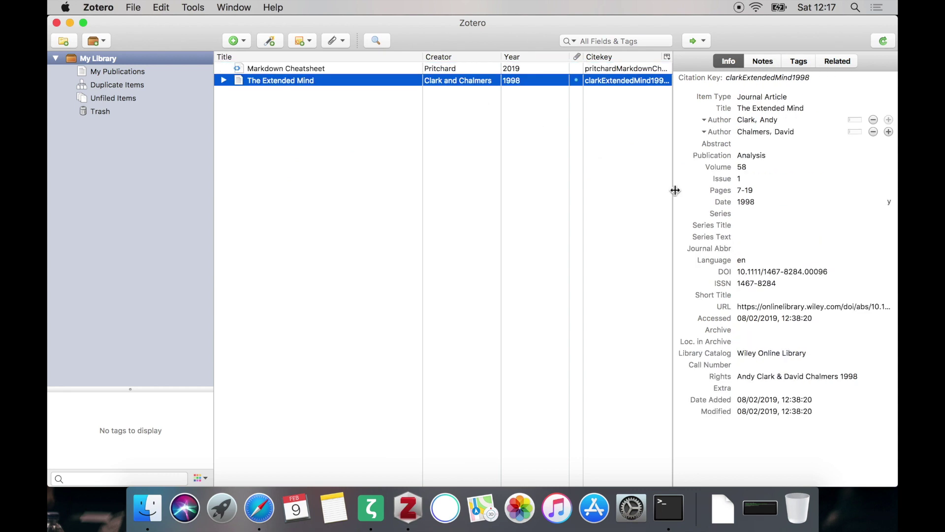
pyautogui.click(739, 190)
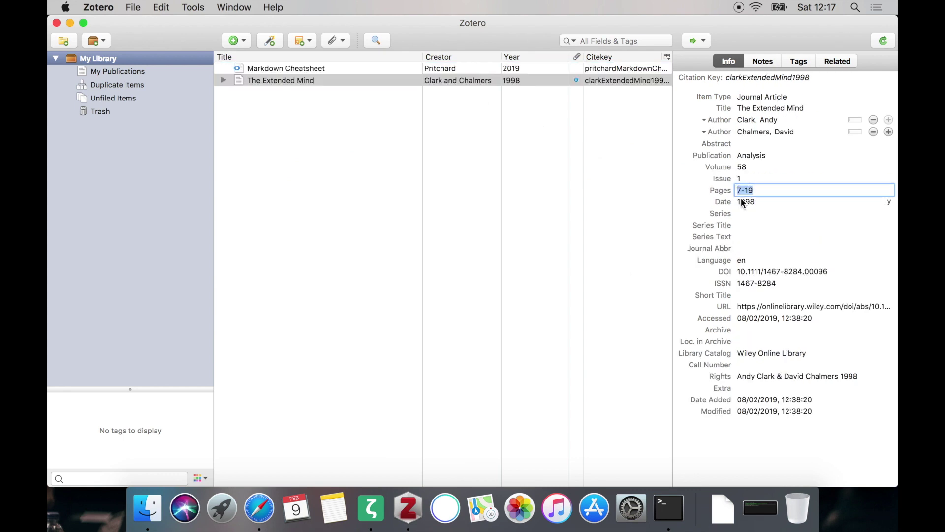
# Step: Add page number 10 to the Clark and Chalmers citation
pyautogui.click(371, 507)
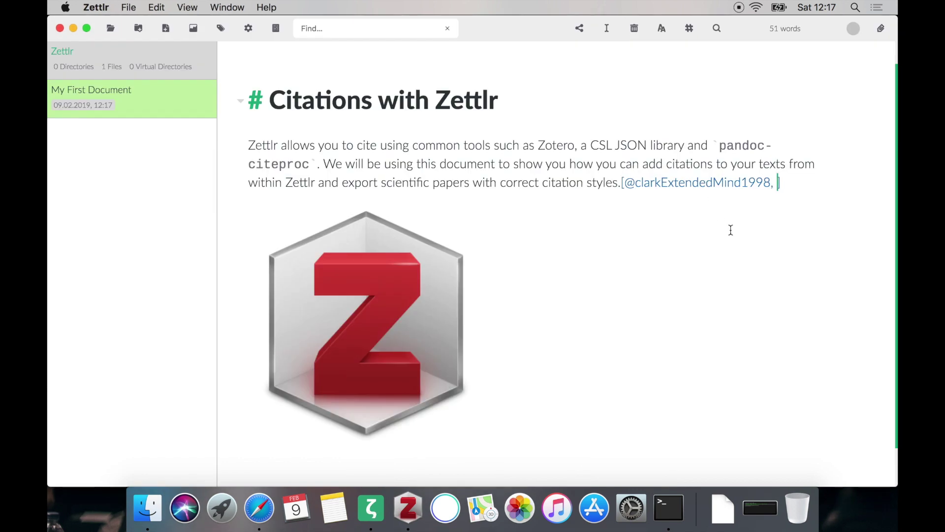
pyautogui.write('10')
pyautogui.press('Up')
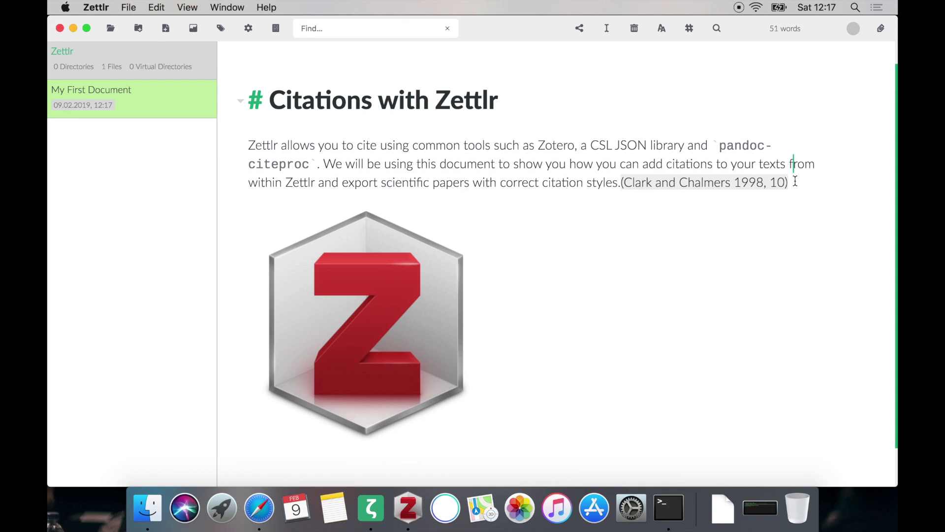
# Step: Try the '-' author-suppression prefix, then remove it so the citation reads (Clark and Chalmers 1998, 10)
pyautogui.click(749, 183)
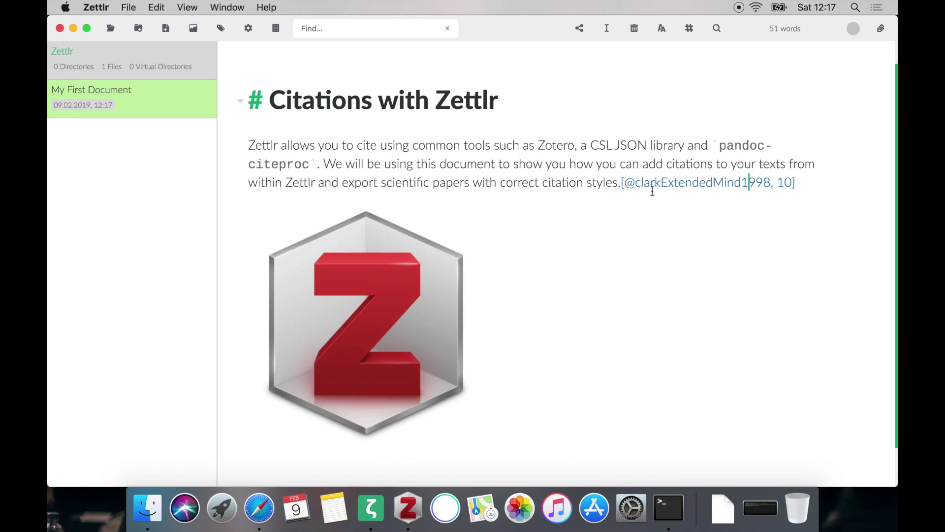
pyautogui.click(626, 183)
pyautogui.write('-')
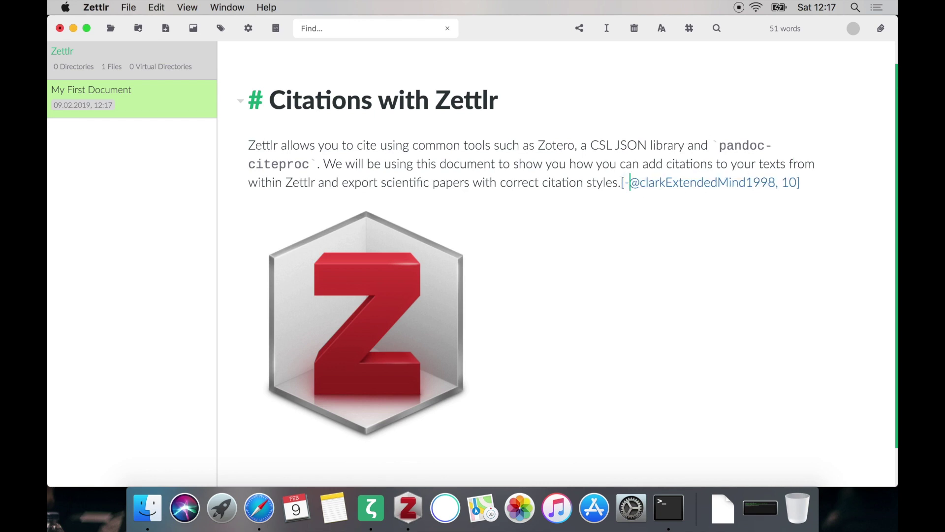
pyautogui.click(691, 129)
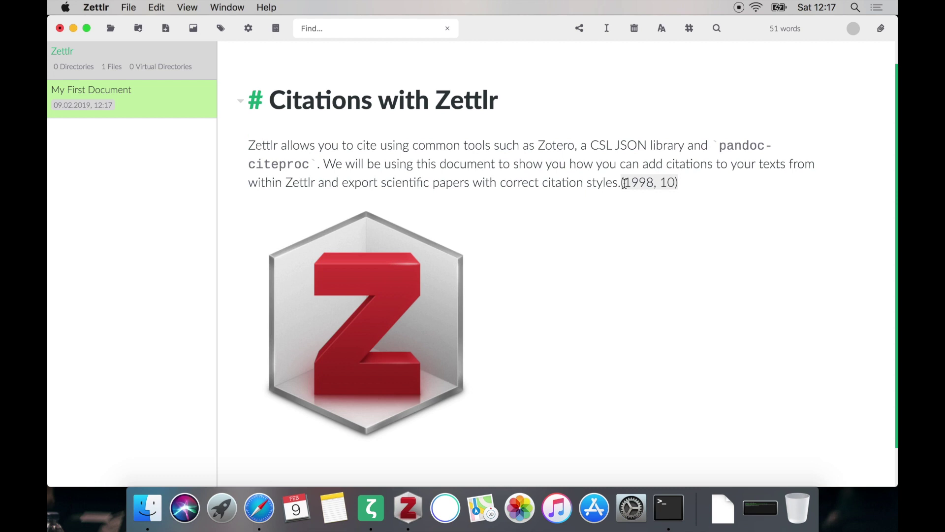
pyautogui.click(624, 184)
pyautogui.press('Right')
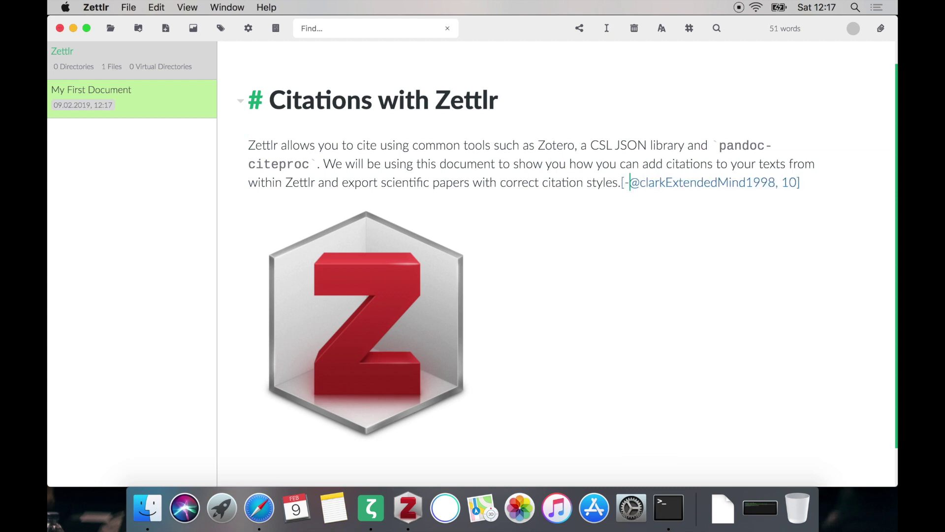
pyautogui.press('BackSpace')
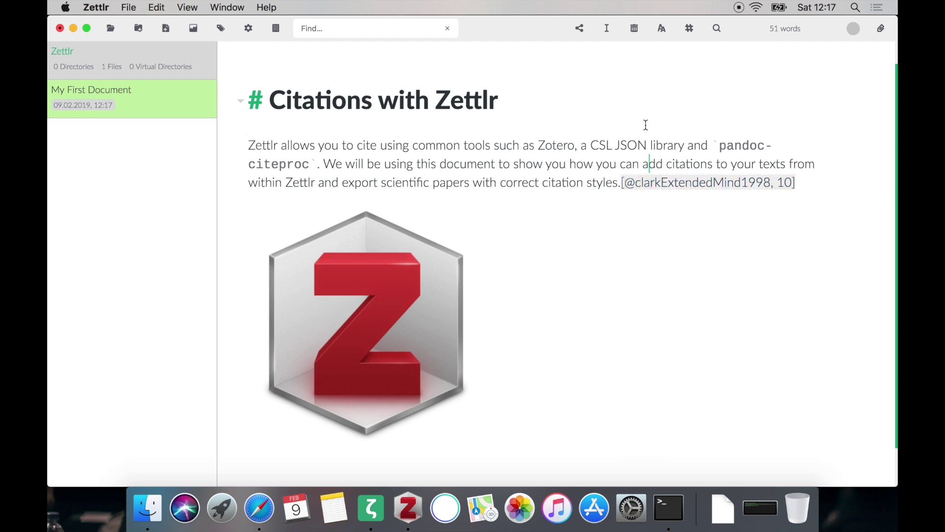
pyautogui.click(645, 126)
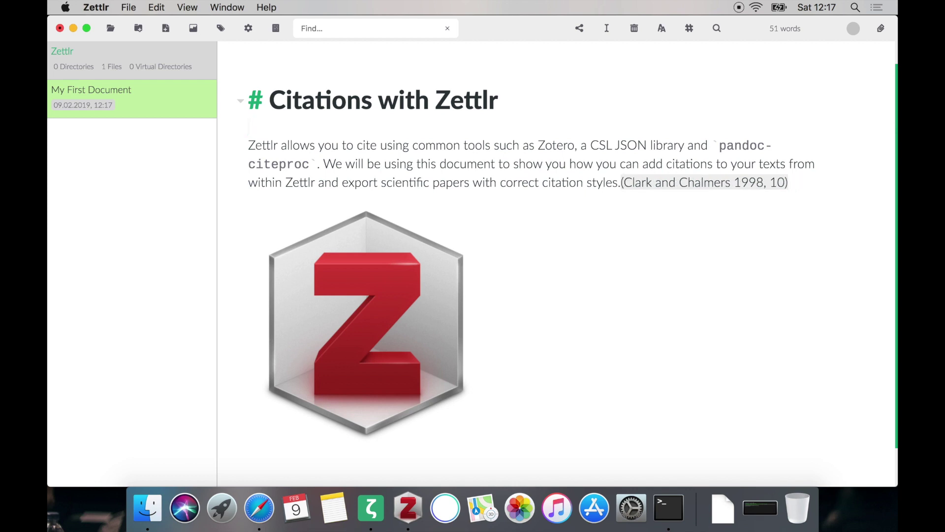
pyautogui.scroll(-2, 681, 233)
pyautogui.scroll(3, 682, 236)
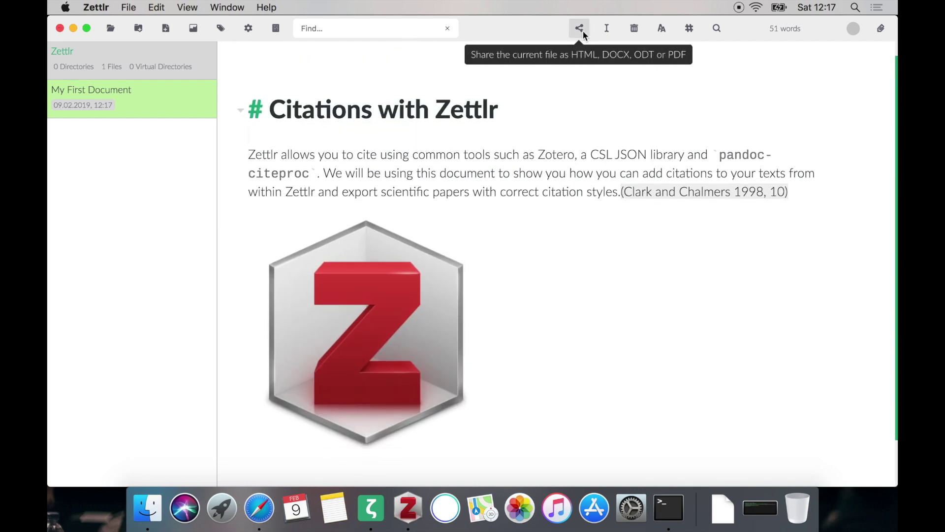
pyautogui.click(580, 29)
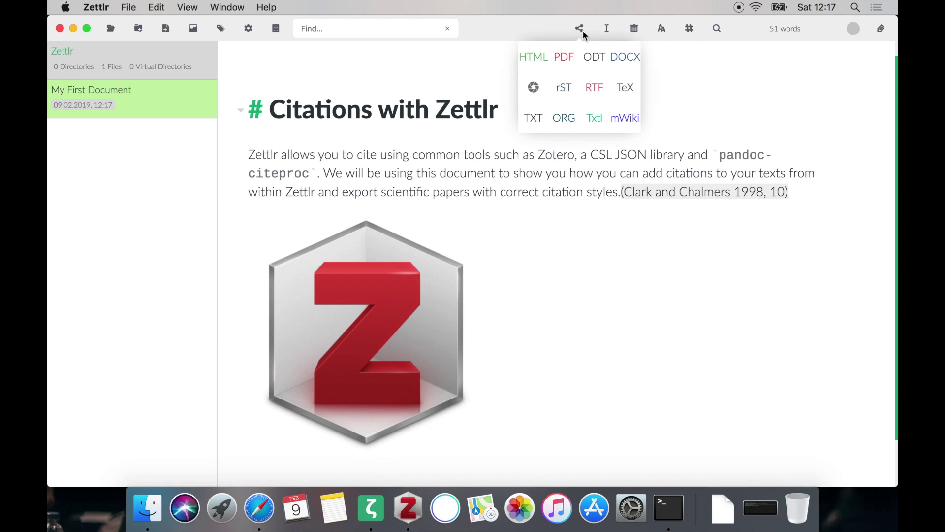
# Step: Export the document to PDF and check the (Clark and Chalmers 1998, 10) citation on page 1
pyautogui.click(573, 57)
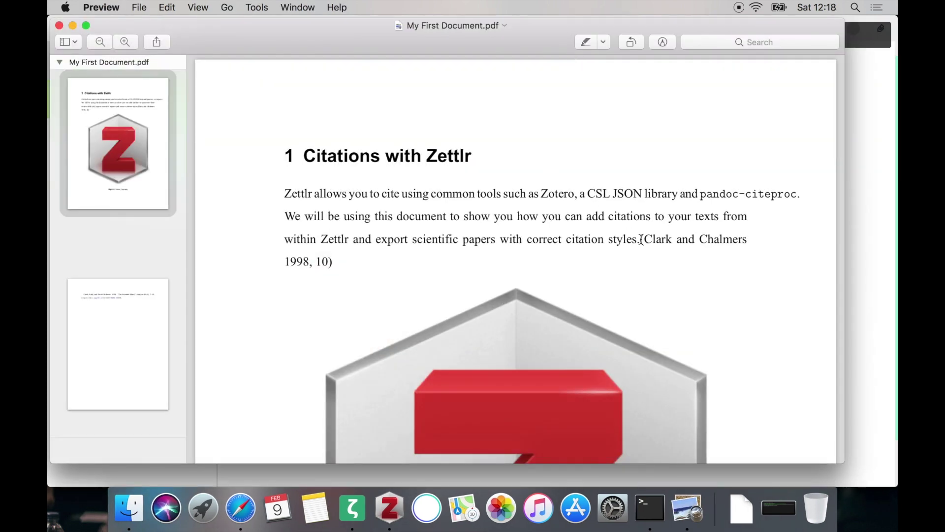
pyautogui.moveTo(641, 239); pyautogui.dragTo(640, 256)
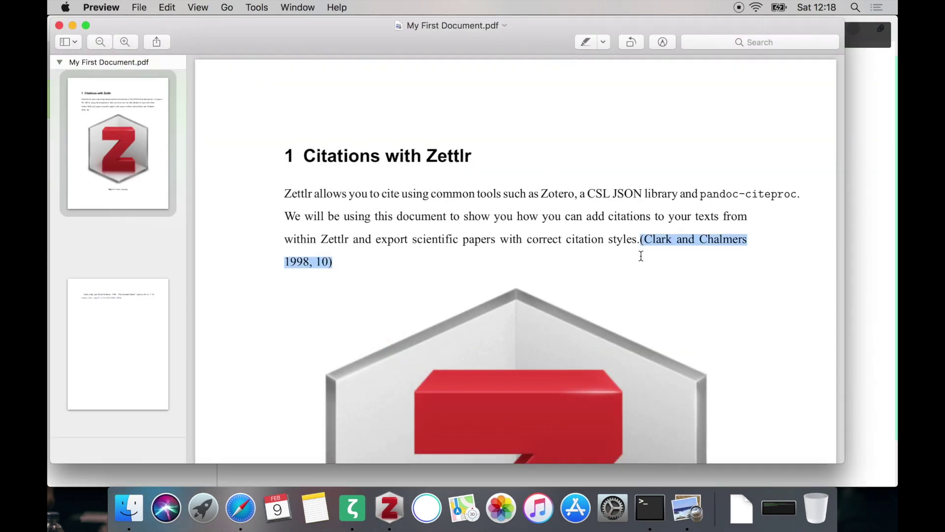
pyautogui.click(673, 252)
# Step: Review the Clark and Chalmers reference entry on page 2 of the PDF
pyautogui.scroll(-10, 666, 270)
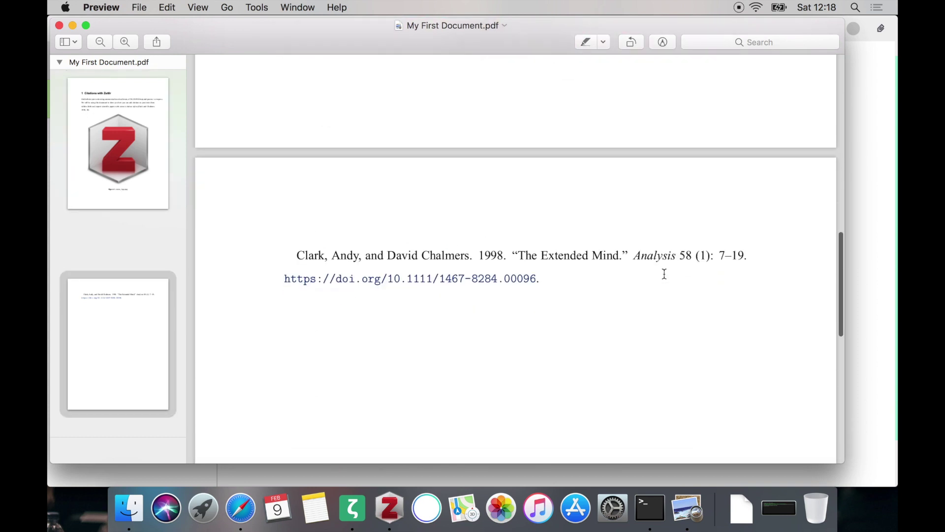
pyautogui.moveTo(296, 253); pyautogui.dragTo(557, 269)
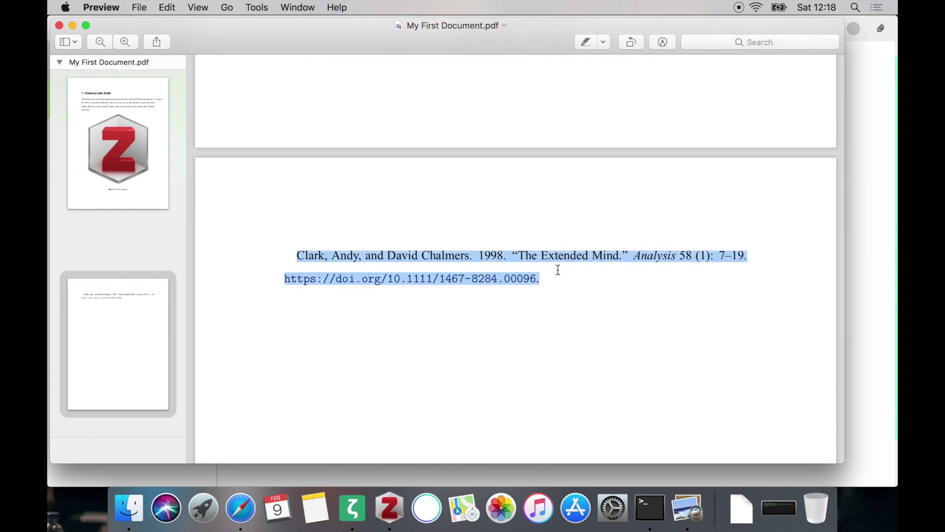
pyautogui.click(559, 272)
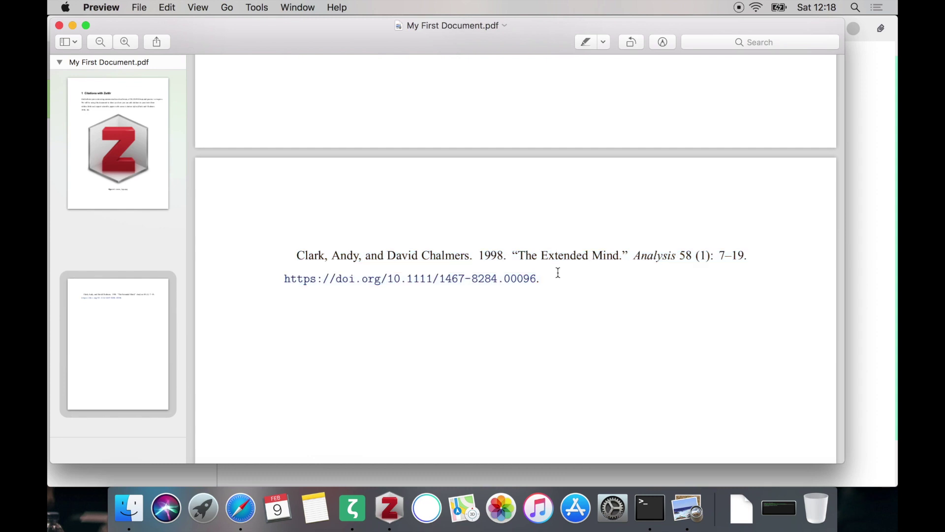
pyautogui.scroll(5, 558, 272)
pyautogui.scroll(-5, 558, 272)
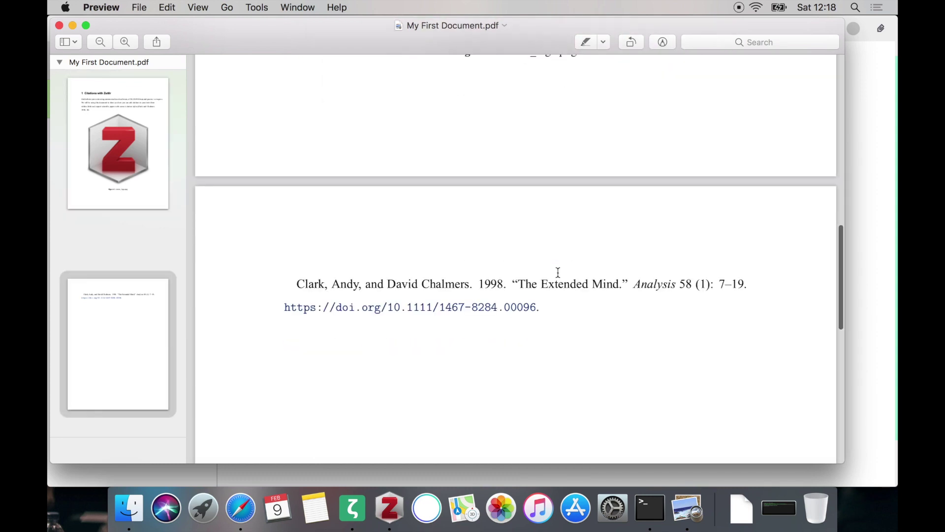
pyautogui.scroll(5, 558, 272)
pyautogui.scroll(-5, 557, 270)
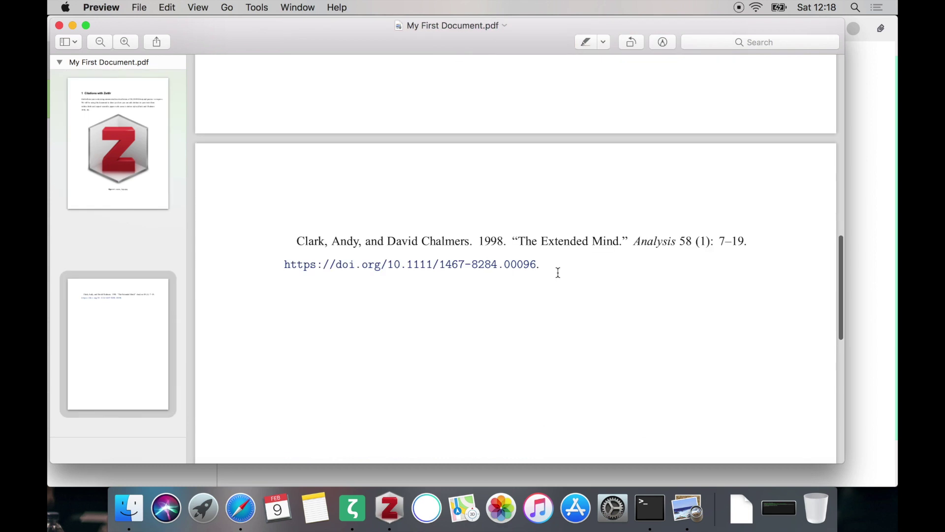
pyautogui.scroll(5, 556, 274)
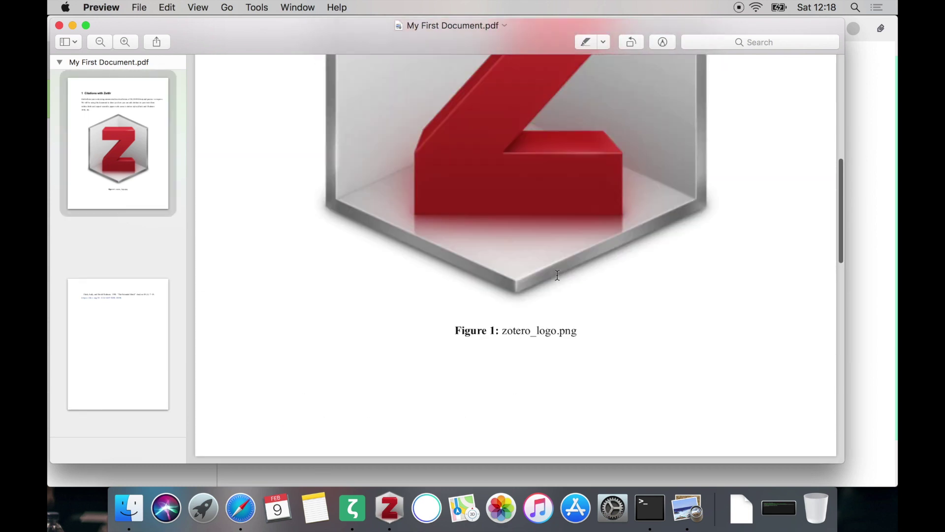
pyautogui.scroll(2, 557, 274)
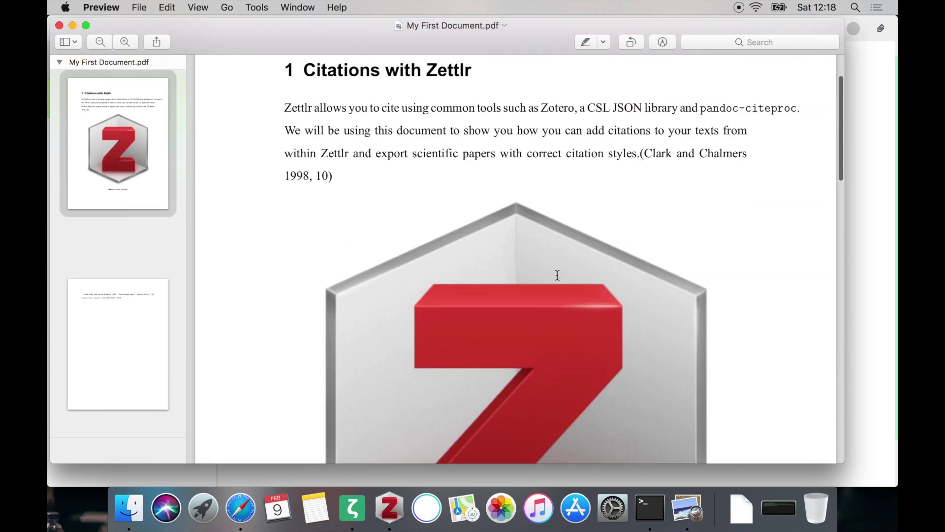
pyautogui.scroll(-6, 558, 275)
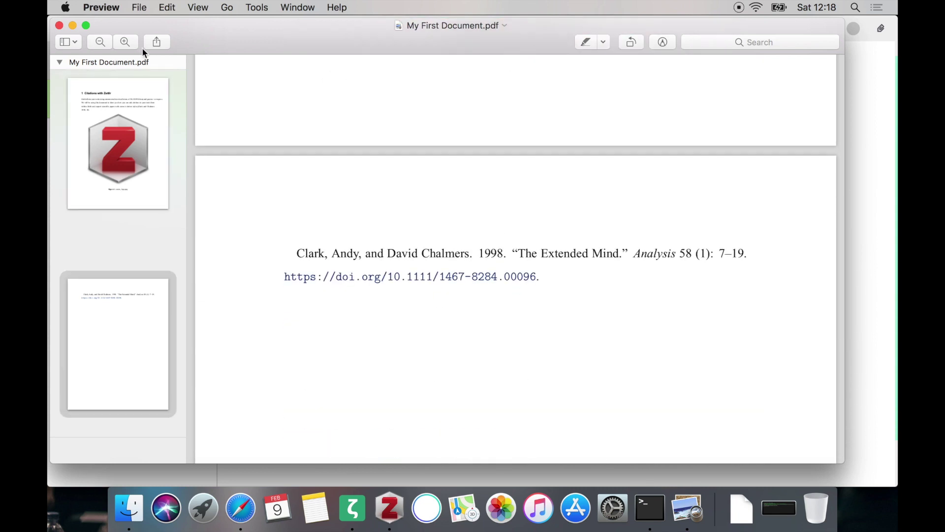
pyautogui.click(102, 8)
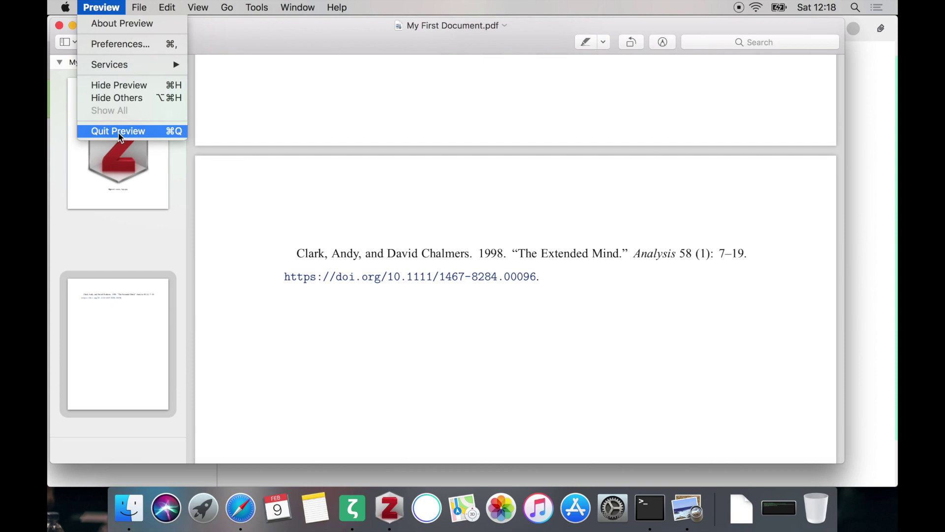
# Step: Quit Preview and add a '## Literature' heading on a new line below the Zotero image
pyautogui.click(120, 131)
pyautogui.scroll(-1, 443, 268)
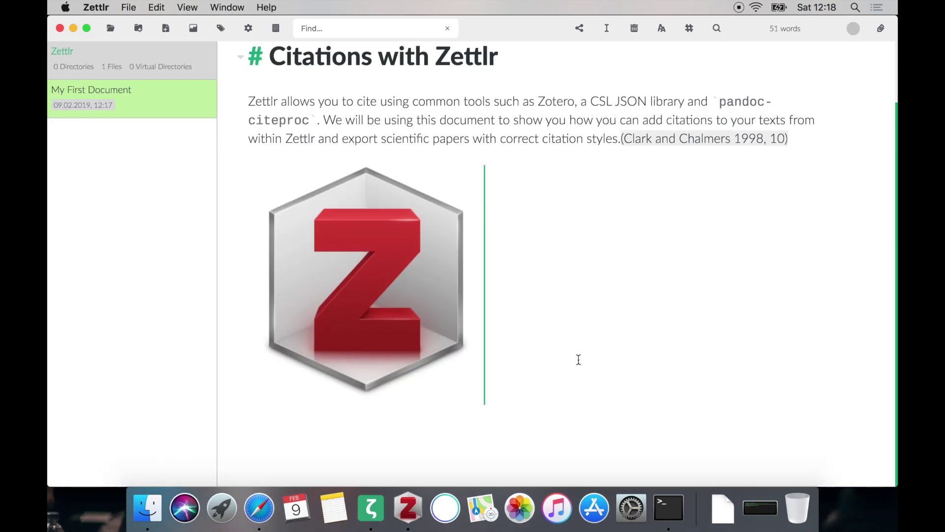
pyautogui.press('Return')
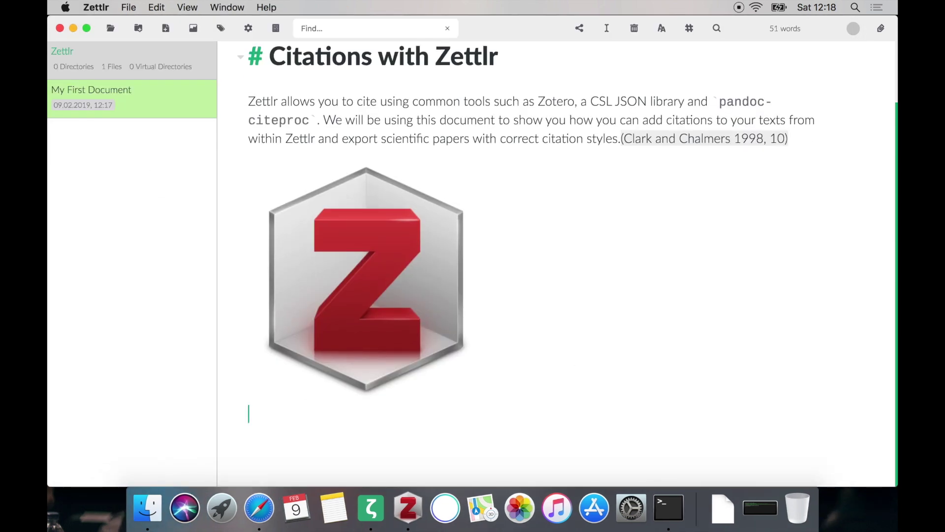
pyautogui.write('## ')
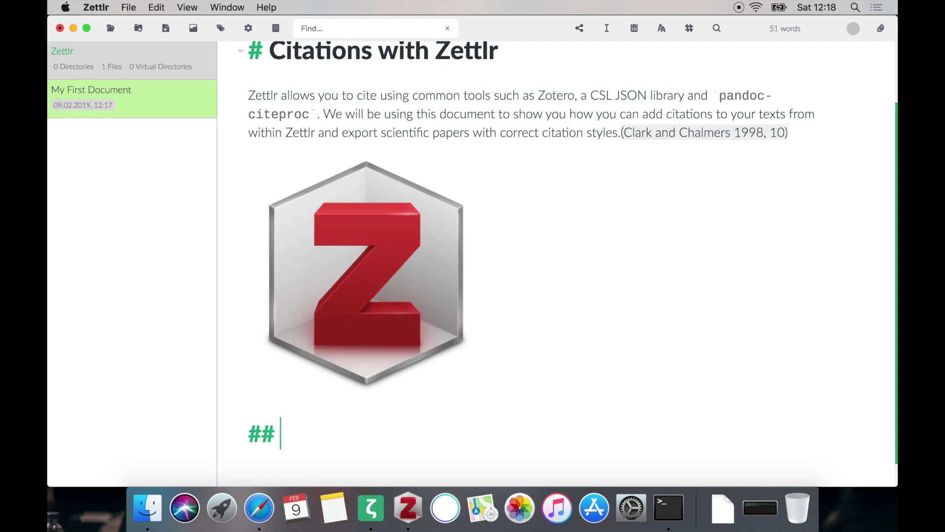
pyautogui.write('Literature')
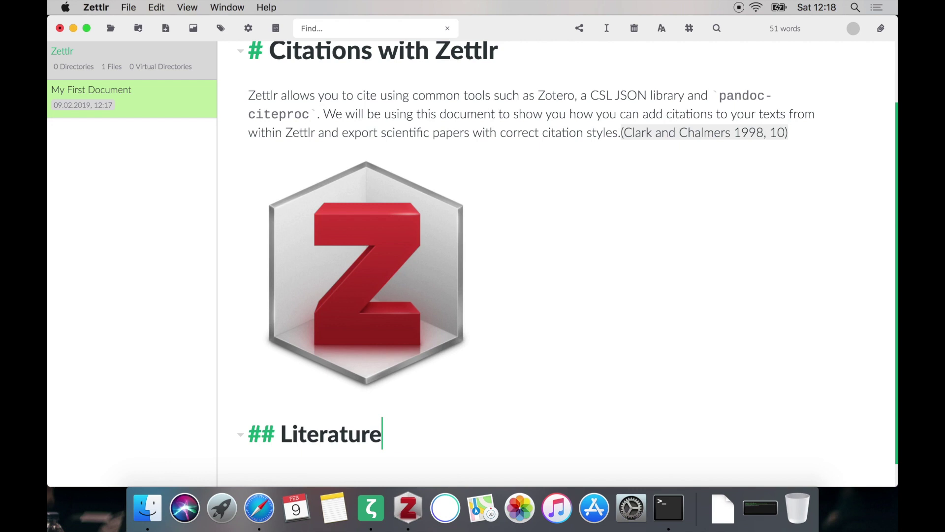
pyautogui.write(' / References')
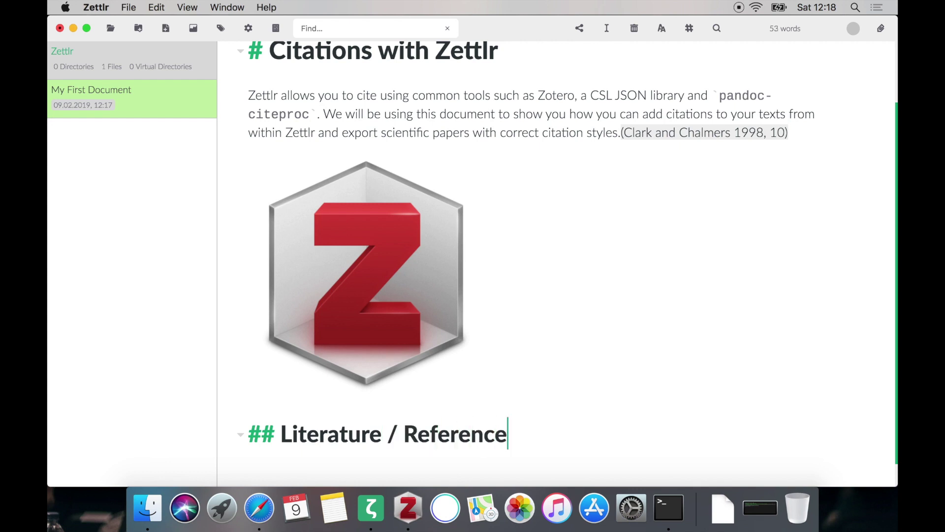
pyautogui.press('BackSpace')
pyautogui.press('BackSpace')
pyautogui.press('BackSpace')
pyautogui.press('BackSpace')
pyautogui.press('BackSpace')
pyautogui.press('BackSpace')
pyautogui.press('BackSpace')
pyautogui.press('BackSpace')
pyautogui.press('BackSpace')
pyautogui.press('BackSpace')
pyautogui.press('BackSpace')
pyautogui.press('BackSpace')
pyautogui.press('BackSpace')
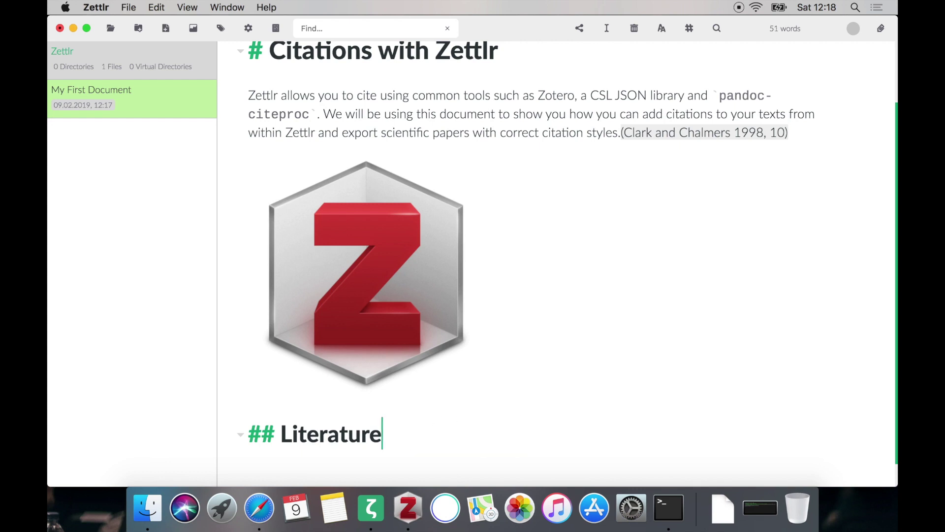
pyautogui.press('Return')
pyautogui.scroll(-1, 657, 421)
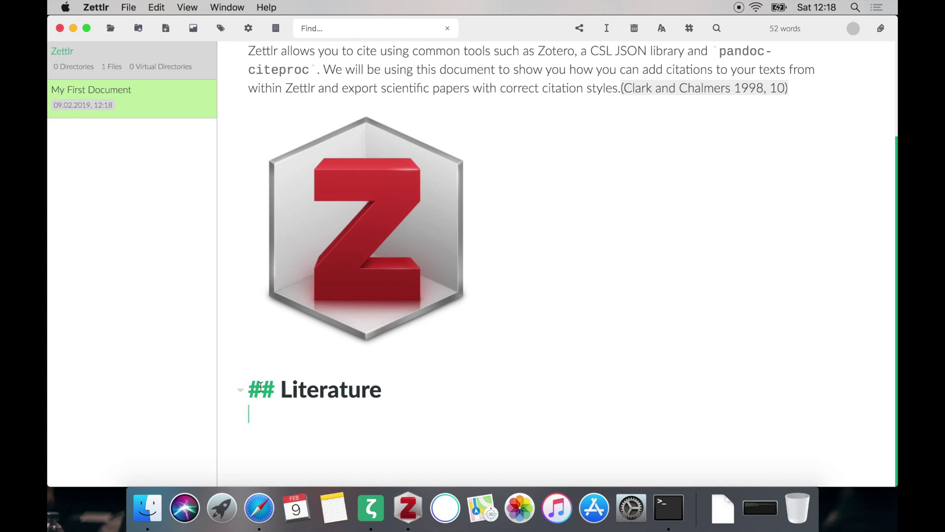
pyautogui.moveTo(384, 389); pyautogui.dragTo(219, 386)
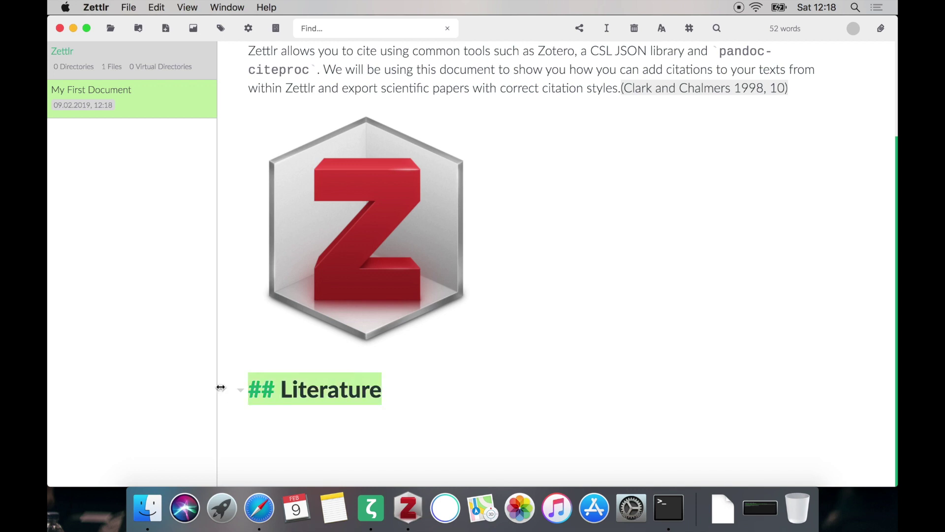
pyautogui.click(279, 424)
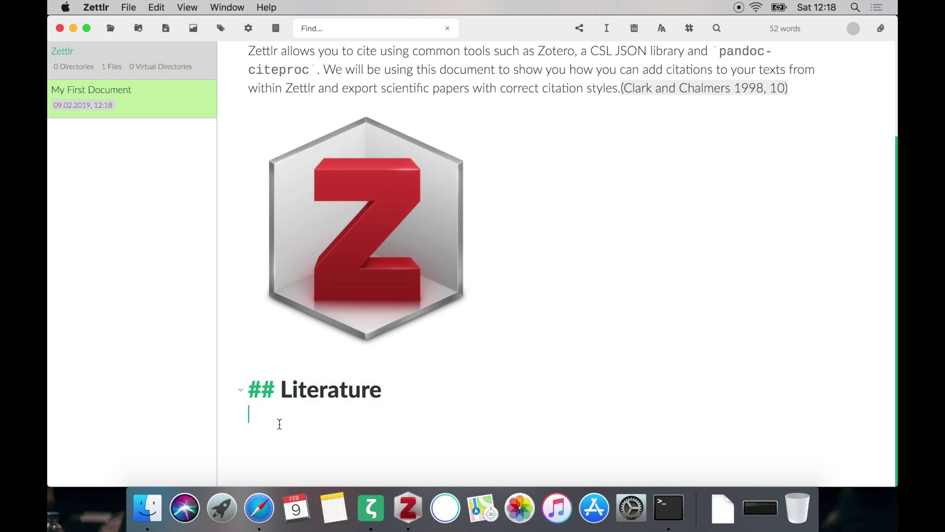
pyautogui.click(582, 34)
# Step: Re-export to PDF and check the Literature heading on page 2 and the (Clark and Chalmers 1998, 10) citation
pyautogui.click(564, 57)
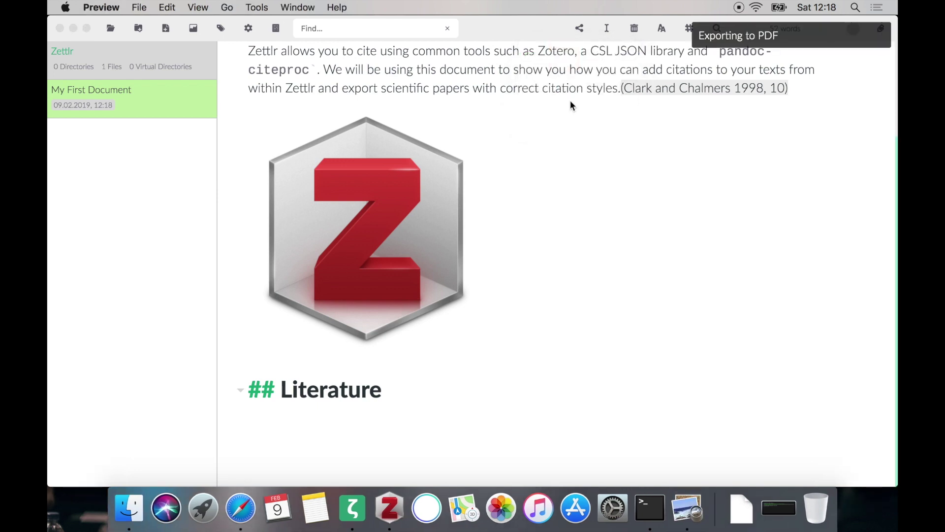
pyautogui.scroll(2, 570, 104)
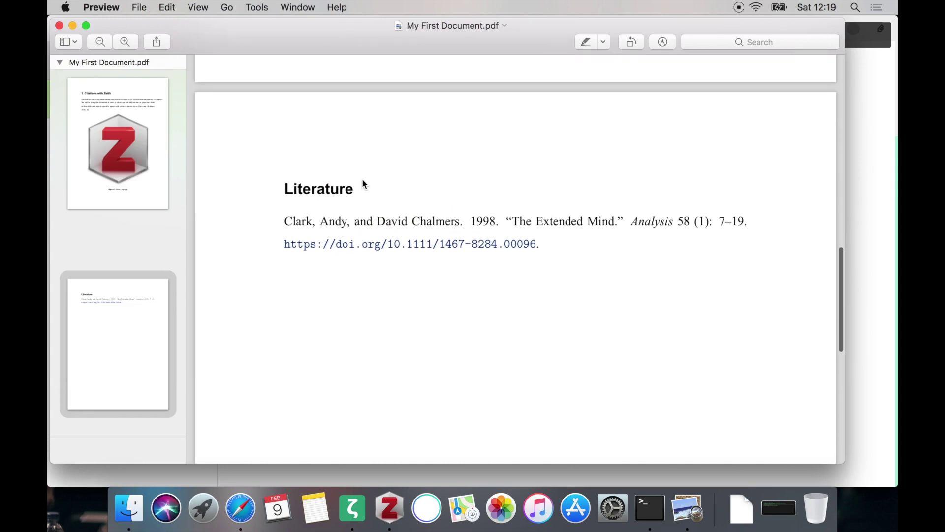
pyautogui.moveTo(355, 192); pyautogui.dragTo(553, 241)
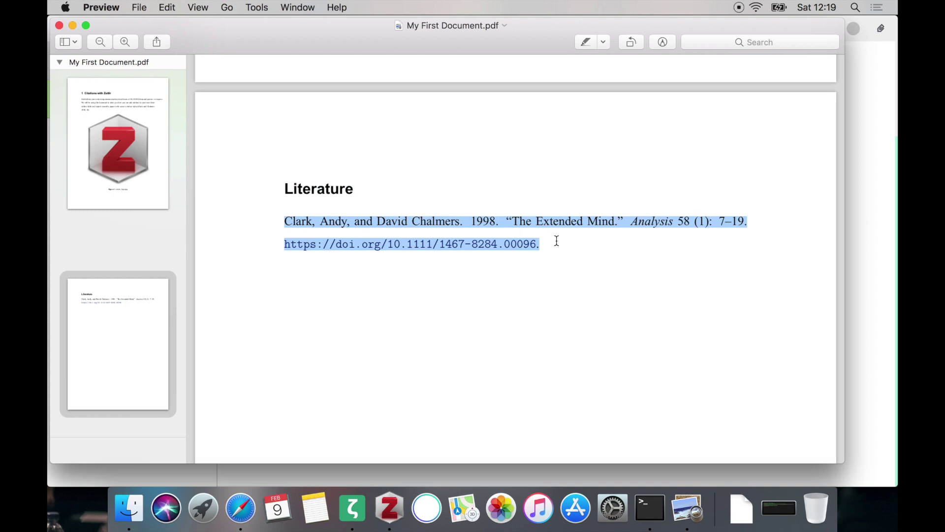
pyautogui.click(557, 240)
pyautogui.scroll(15, 554, 232)
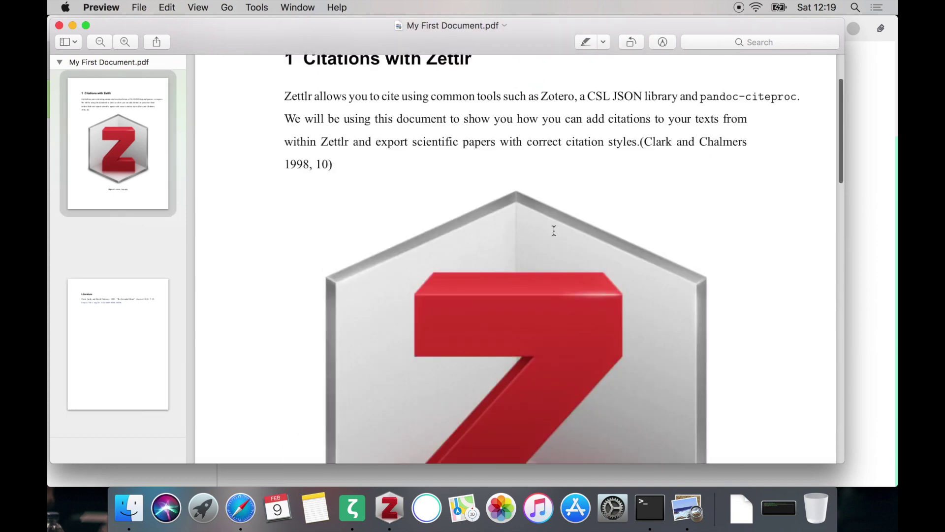
pyautogui.scroll(3, 554, 230)
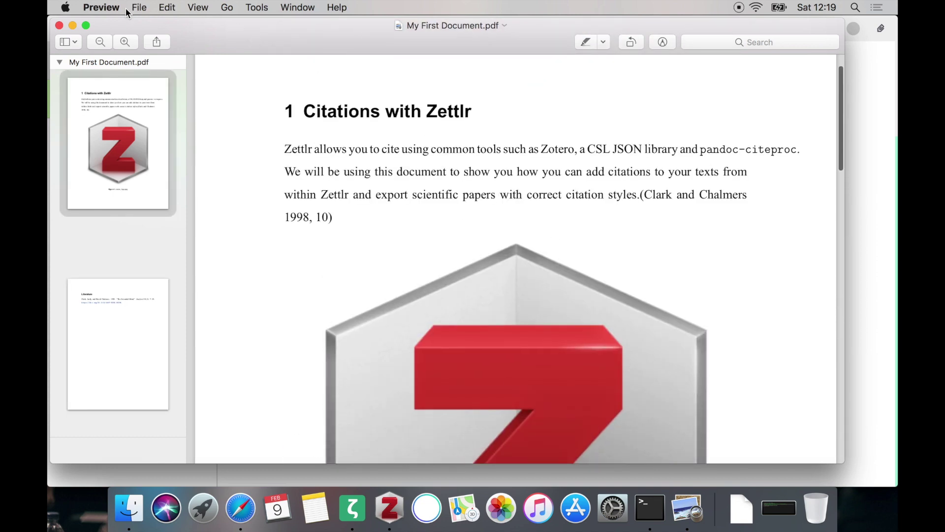
pyautogui.click(104, 8)
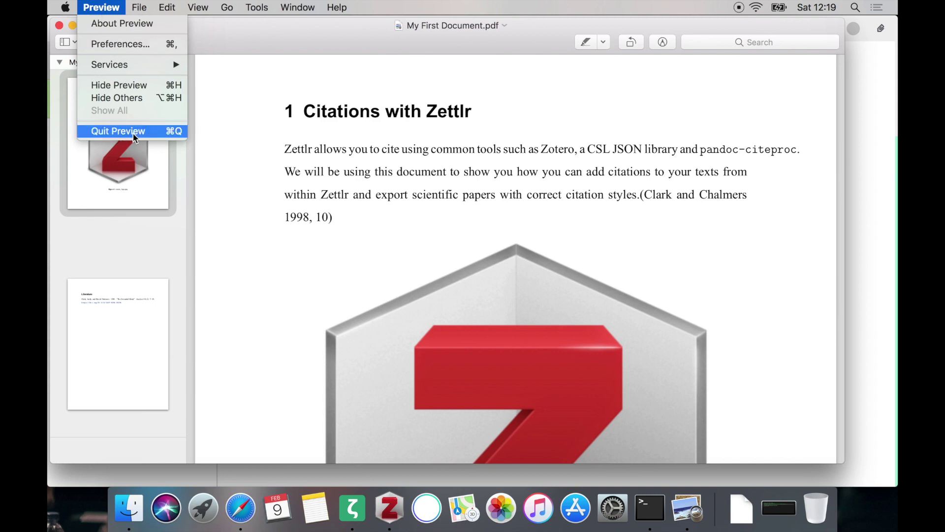
pyautogui.click(444, 177)
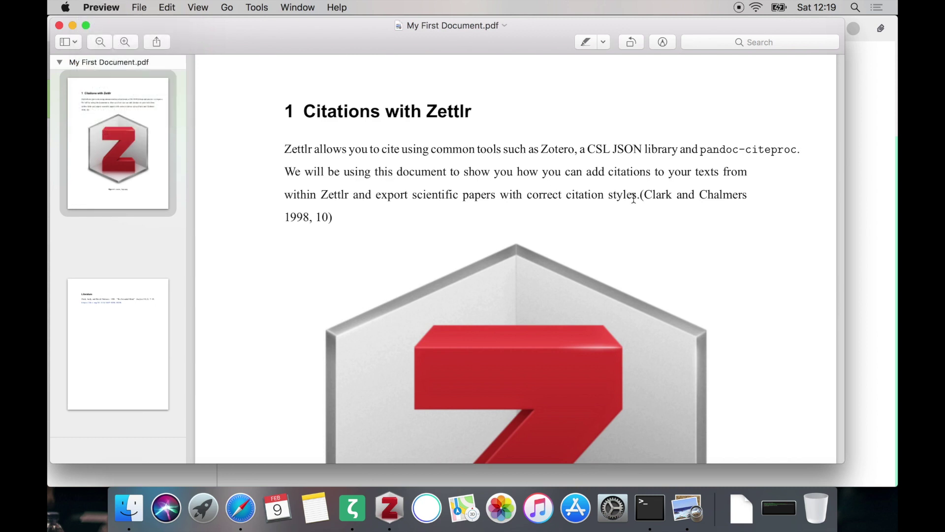
pyautogui.moveTo(636, 206); pyautogui.dragTo(362, 212)
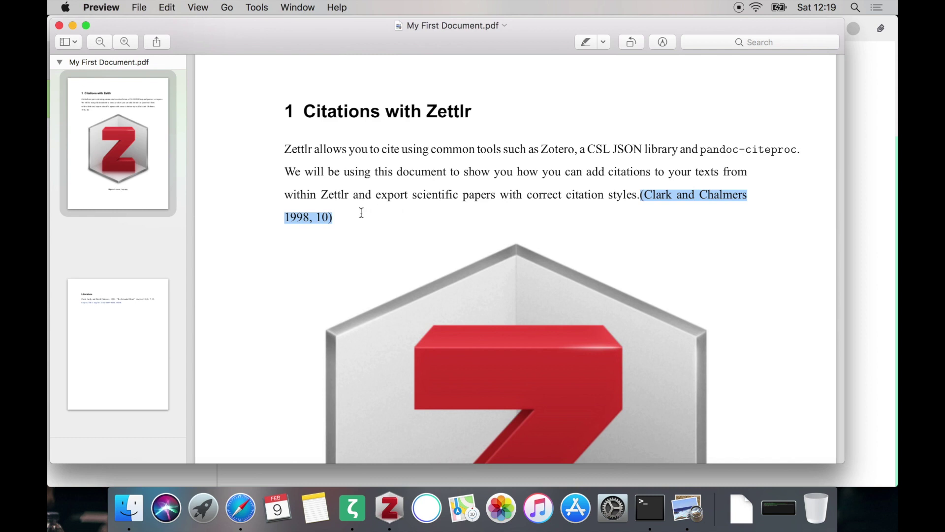
# Step: Quit Preview, set the Export preferences CSL-Style to Documents/apa.csl, and save
pyautogui.click(94, 6)
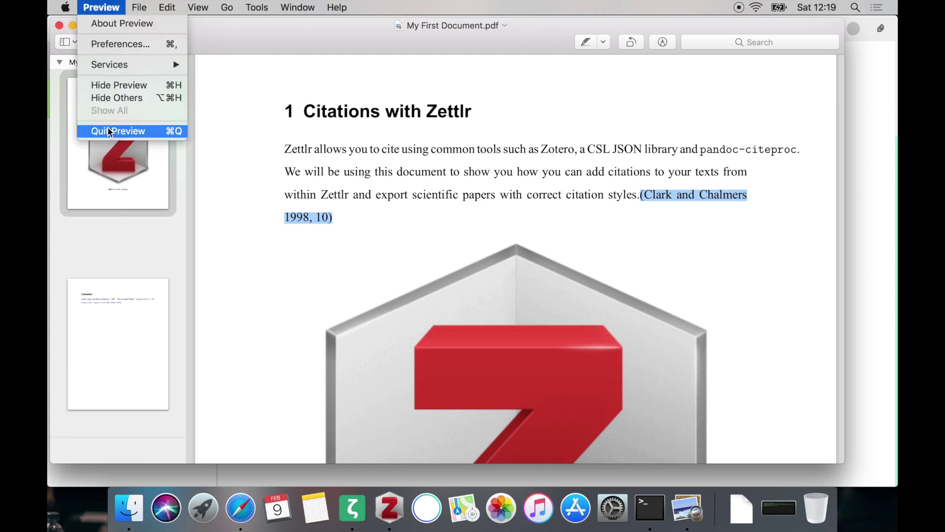
pyautogui.click(108, 127)
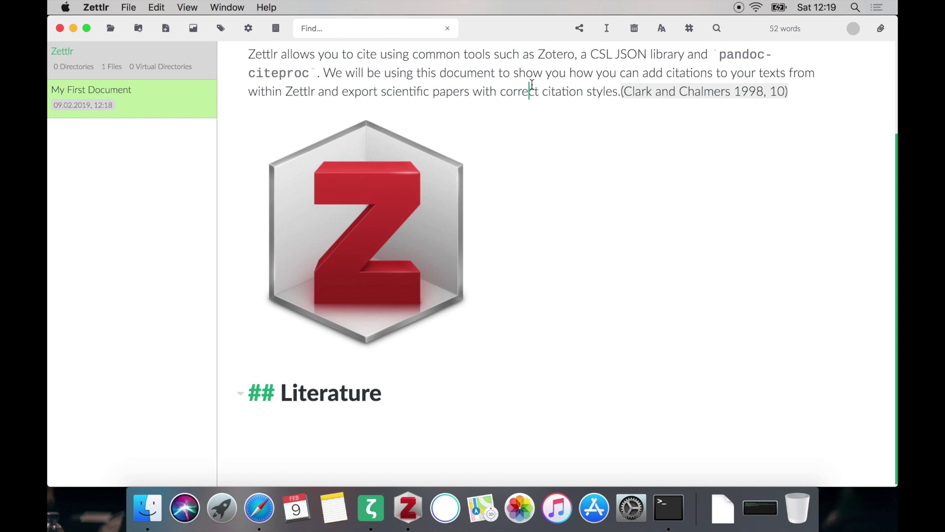
pyautogui.scroll(3, 532, 84)
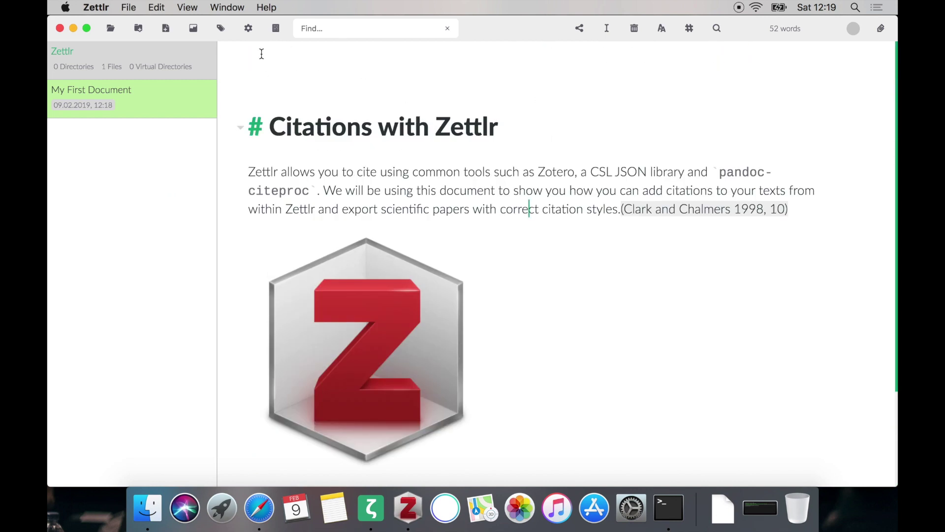
pyautogui.click(250, 34)
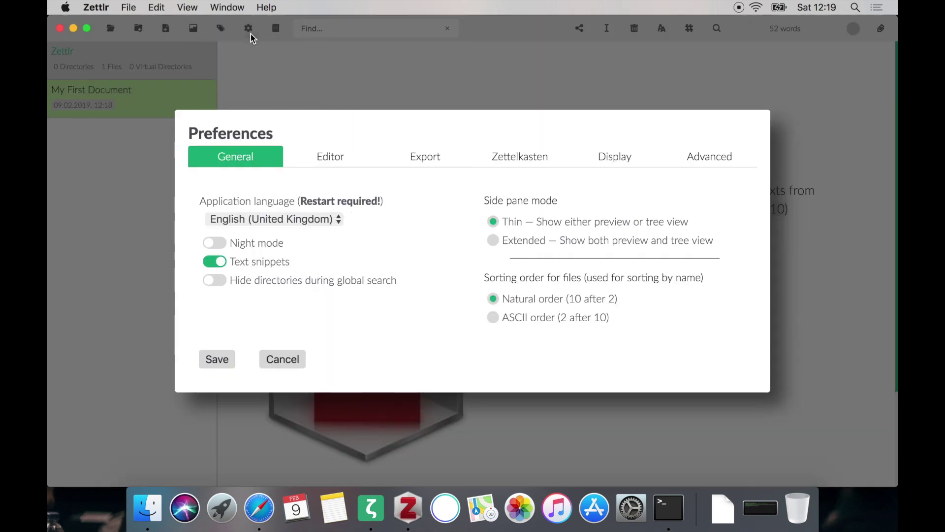
pyautogui.click(427, 157)
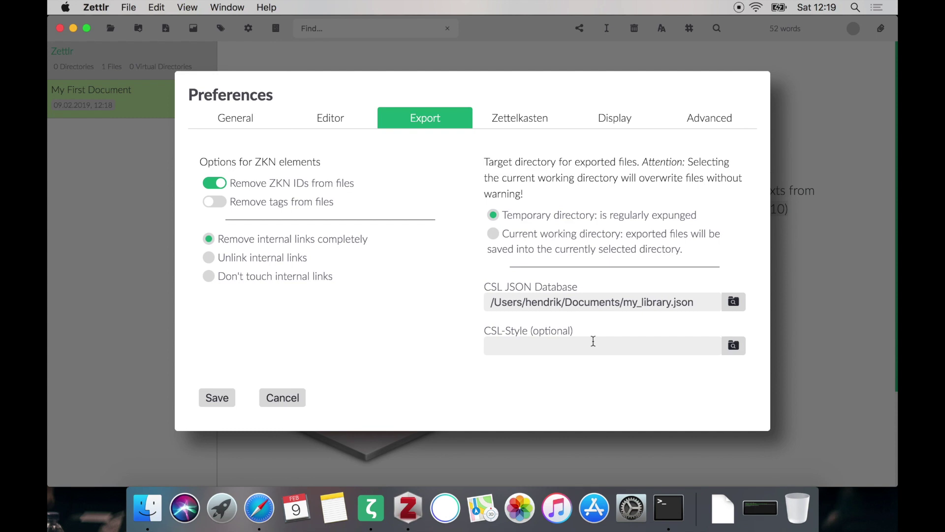
pyautogui.click(734, 345)
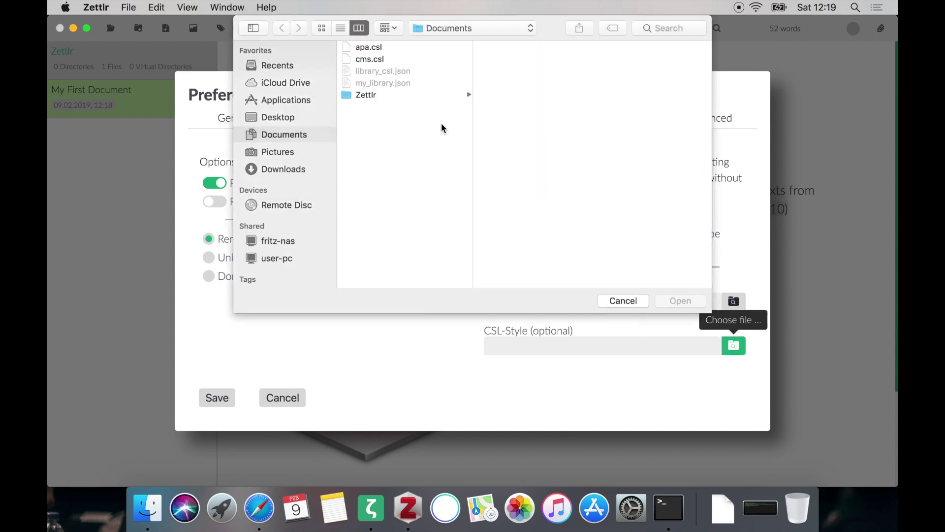
pyautogui.click(369, 49)
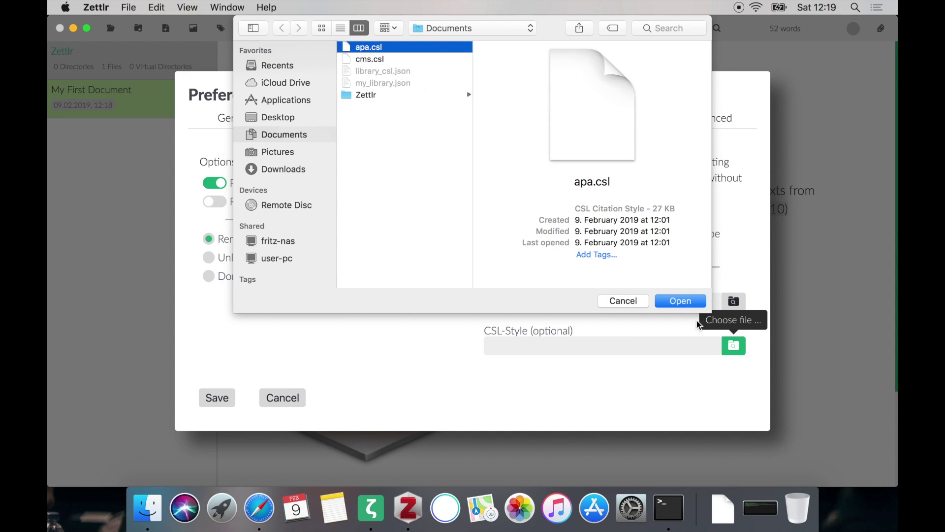
pyautogui.click(677, 301)
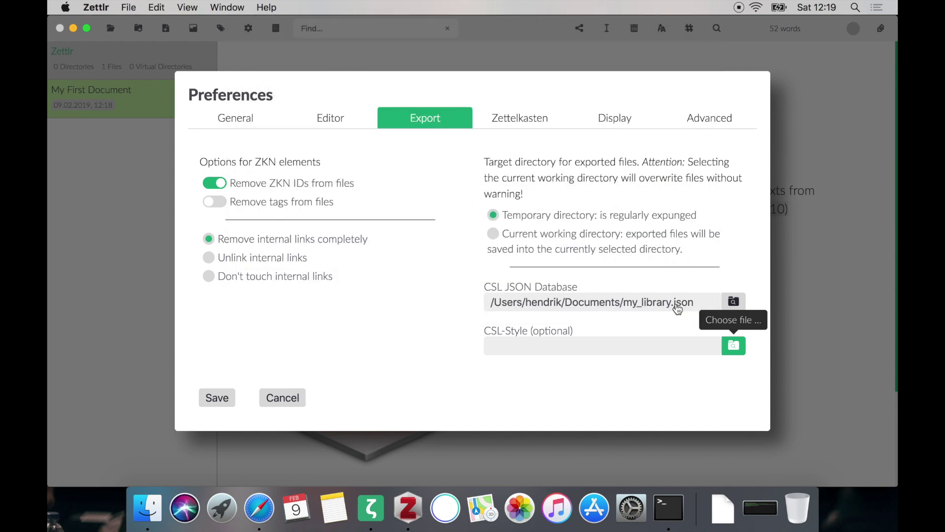
pyautogui.click(216, 398)
# Step: Export to PDF and scroll to the Literature page, with the citation reading (Clark and Chalmers, 1998, p. 10)
pyautogui.scroll(-1, 490, 243)
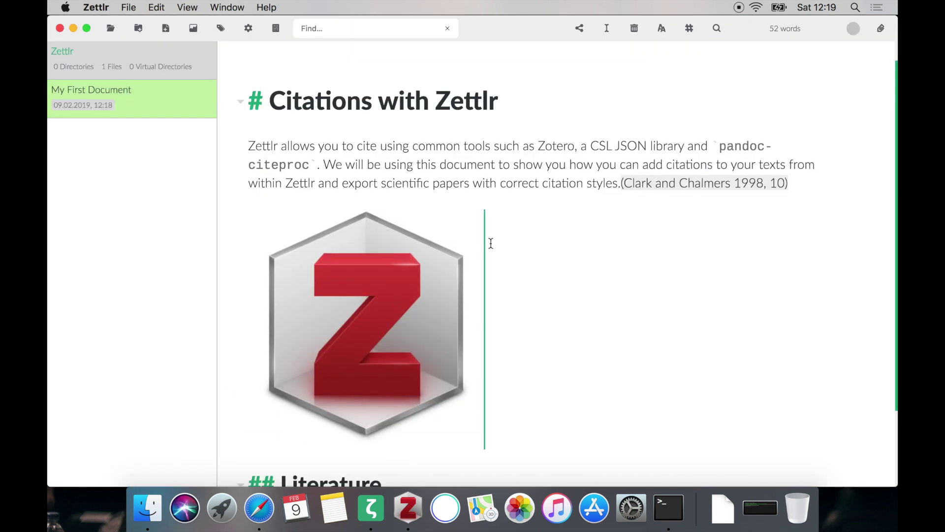
pyautogui.click(582, 27)
pyautogui.click(568, 56)
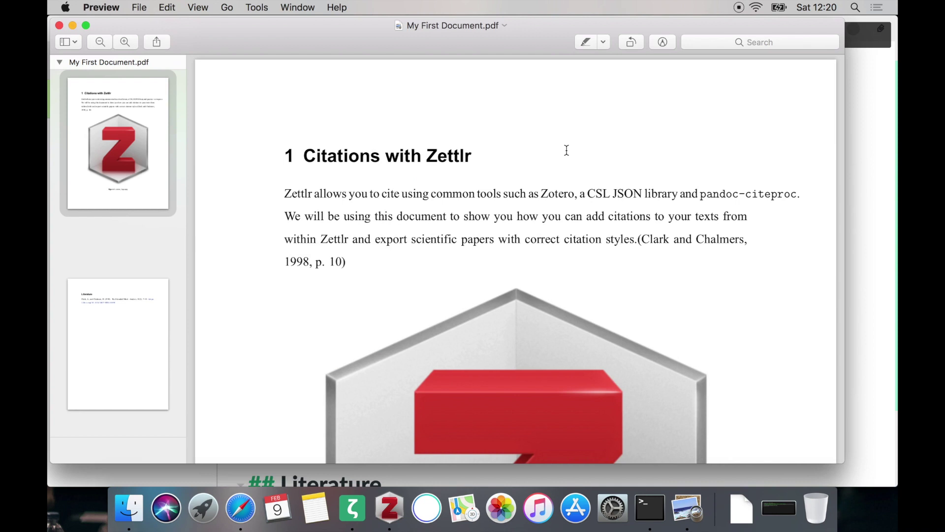
pyautogui.scroll(-15, 633, 252)
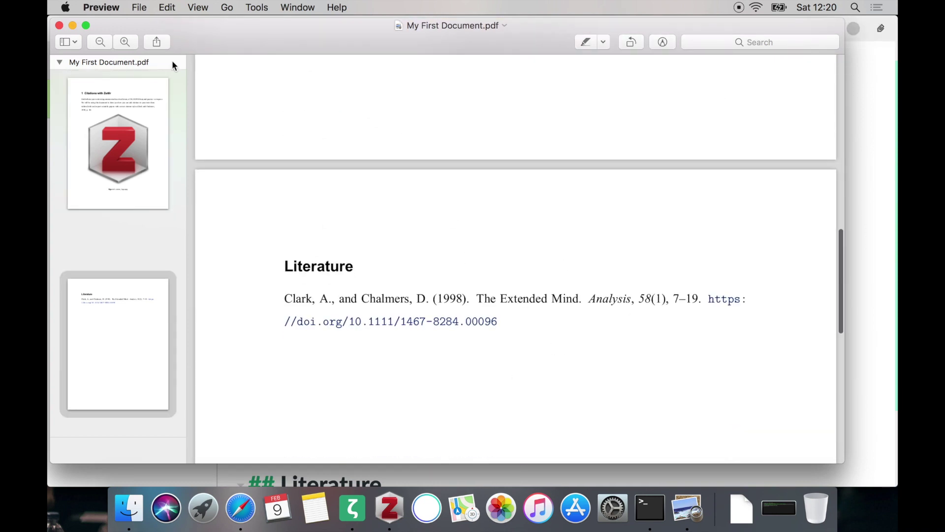
pyautogui.click(102, 7)
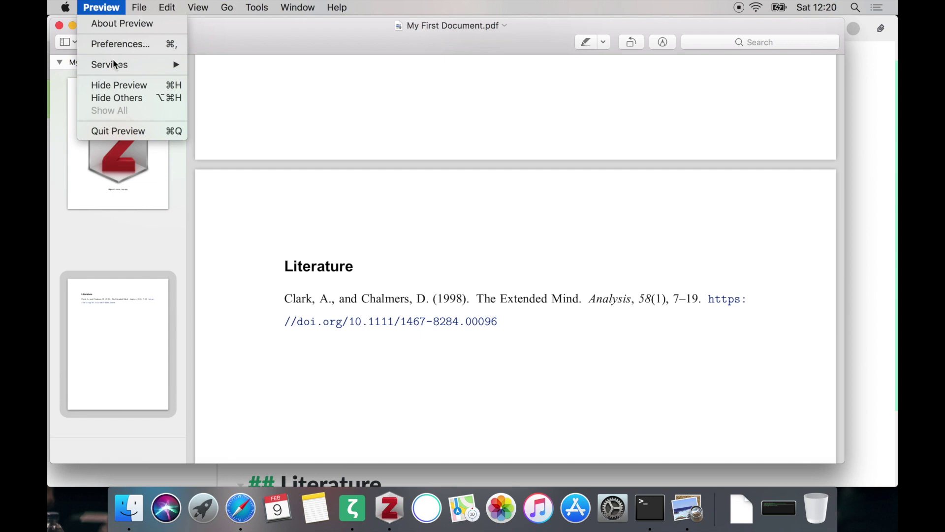
# Step: Quit Preview, replace apa.csl with cms.csl as the CSL-Style, save, and export to PDF
pyautogui.click(120, 131)
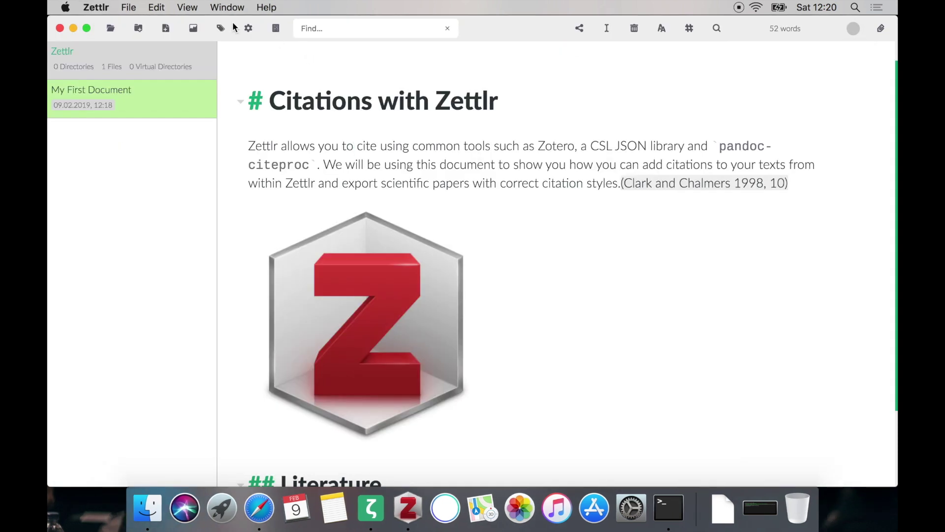
pyautogui.click(248, 28)
pyautogui.click(416, 158)
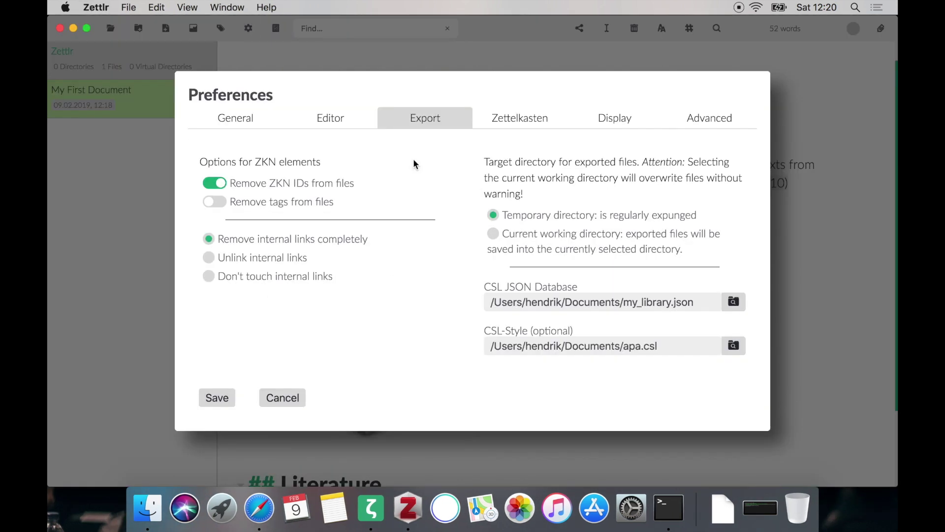
pyautogui.click(735, 347)
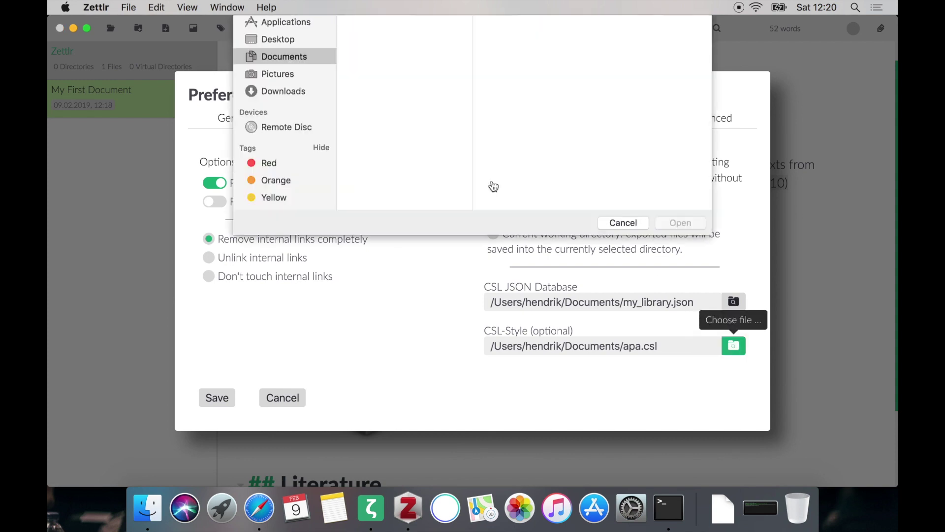
pyautogui.click(379, 61)
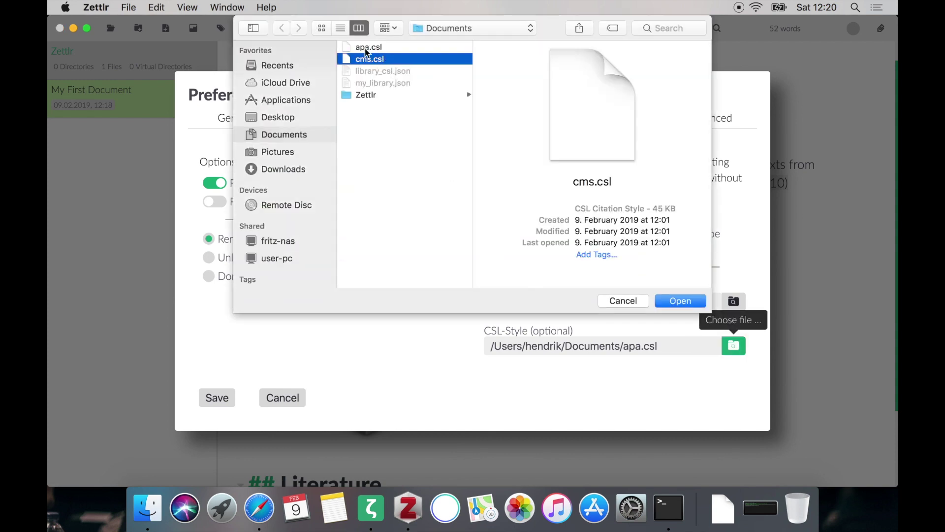
pyautogui.click(680, 301)
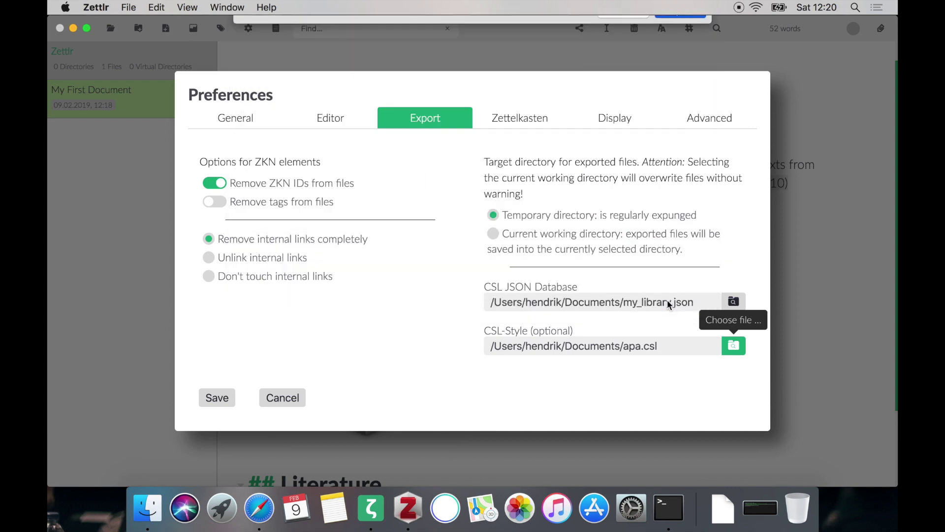
pyautogui.click(217, 398)
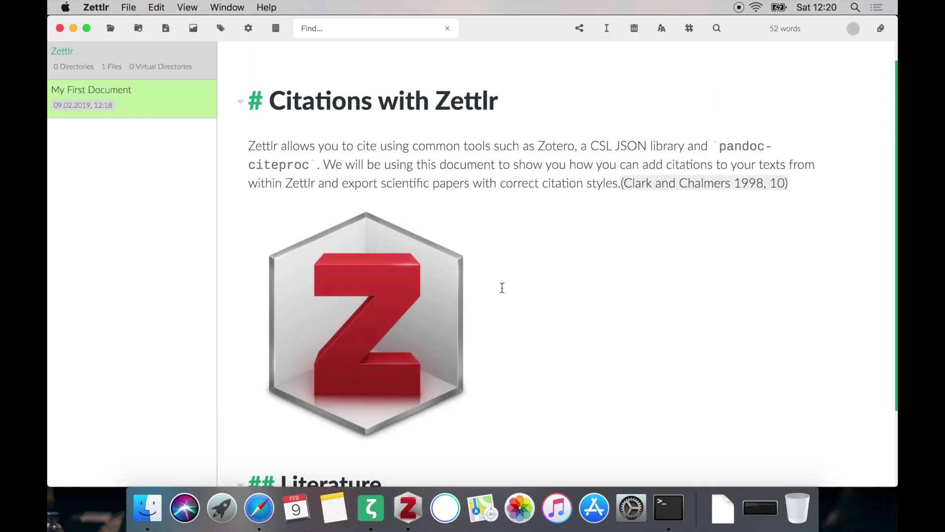
pyautogui.click(580, 29)
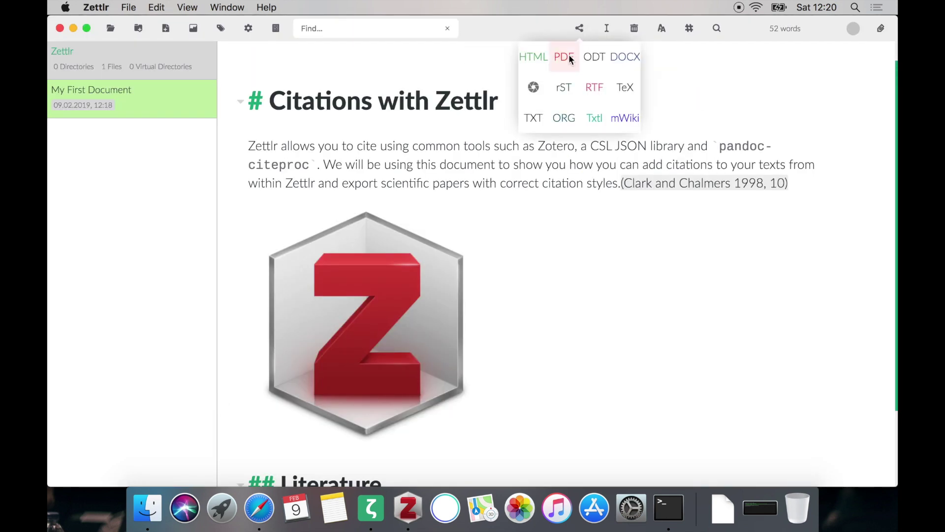
pyautogui.click(567, 59)
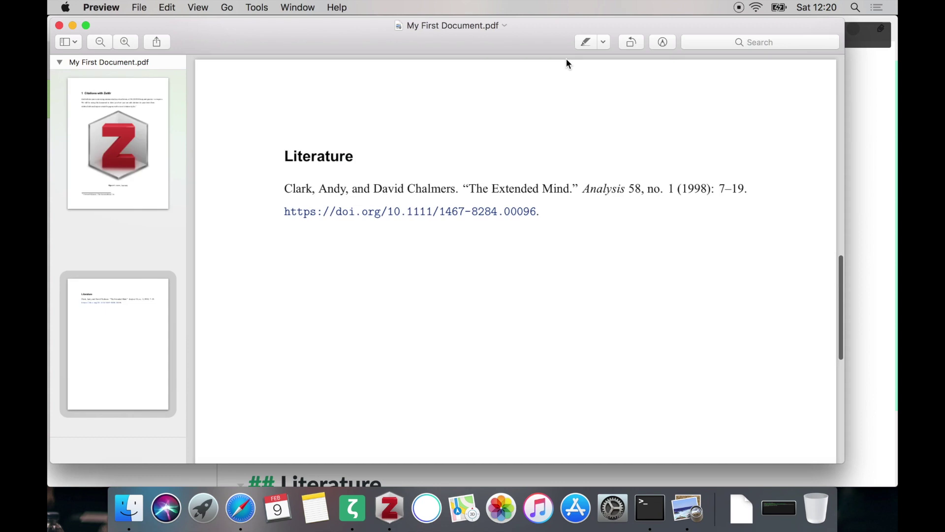
# Step: Inspect the PDF's footnote marker and its Chicago-style footnote citation text
pyautogui.scroll(10, 569, 154)
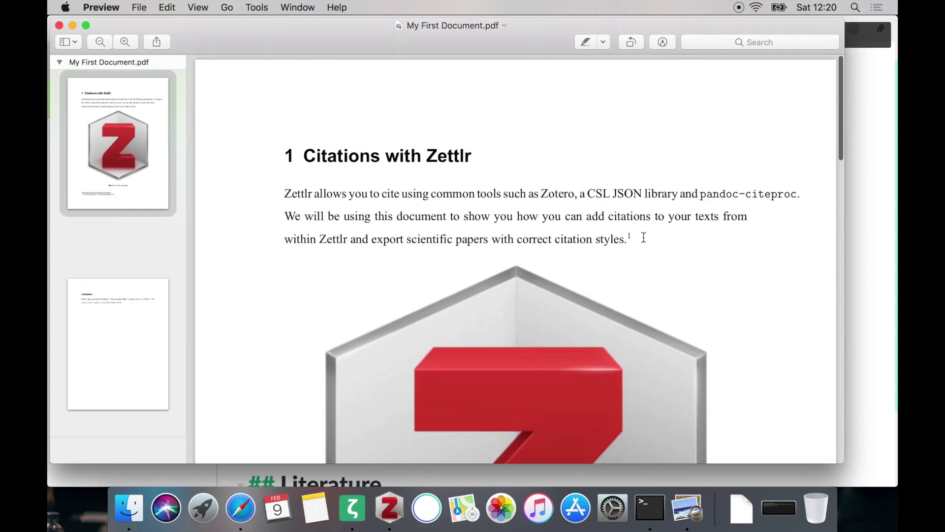
pyautogui.doubleClick(629, 238)
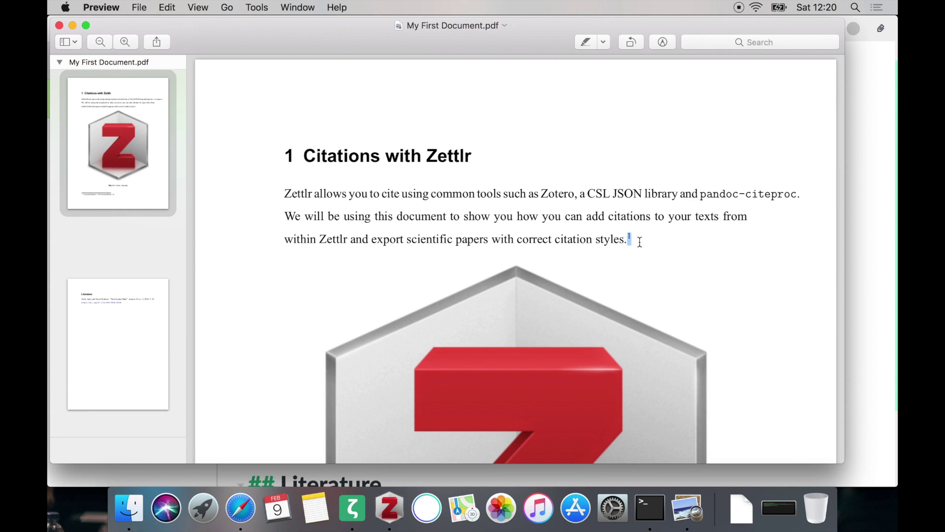
pyautogui.scroll(-10, 641, 242)
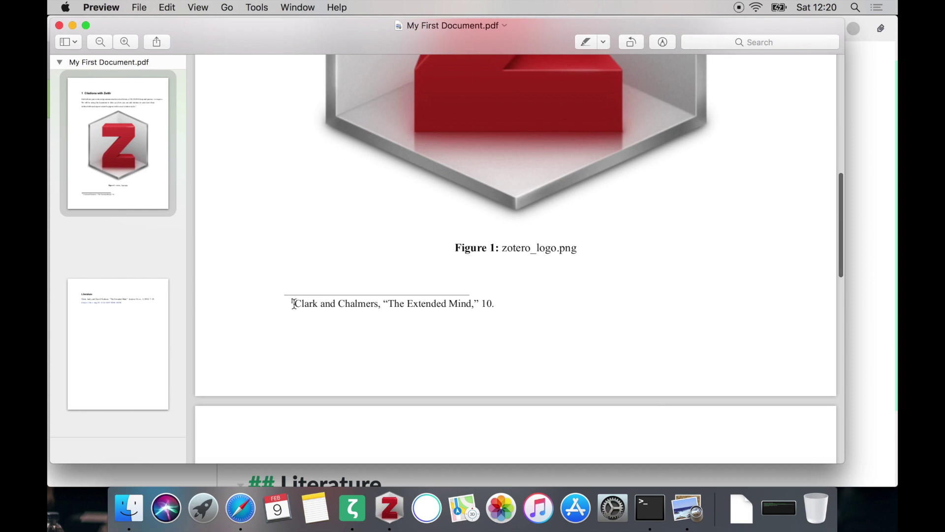
pyautogui.moveTo(294, 305); pyautogui.dragTo(501, 300)
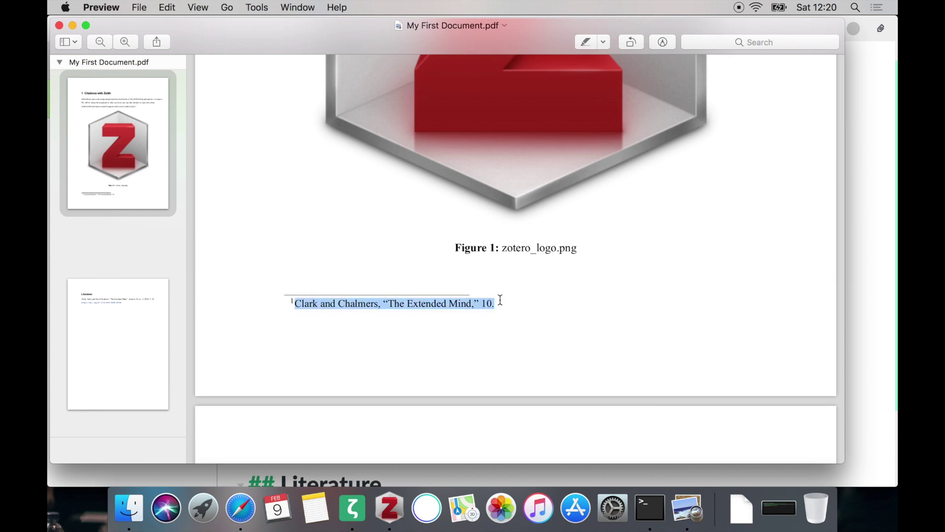
pyautogui.click(502, 306)
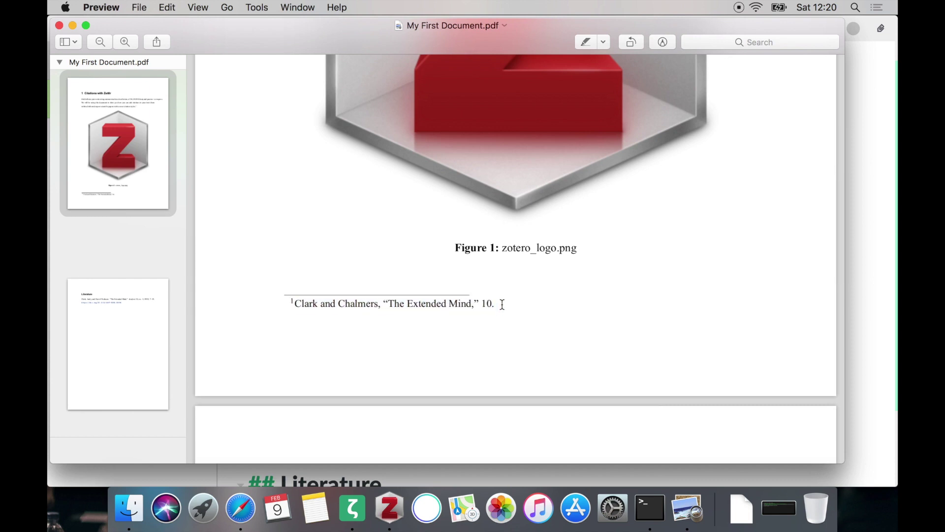
# Step: Check the Literature reference entry, then quit Preview to return to Zettlr
pyautogui.scroll(-5, 501, 325)
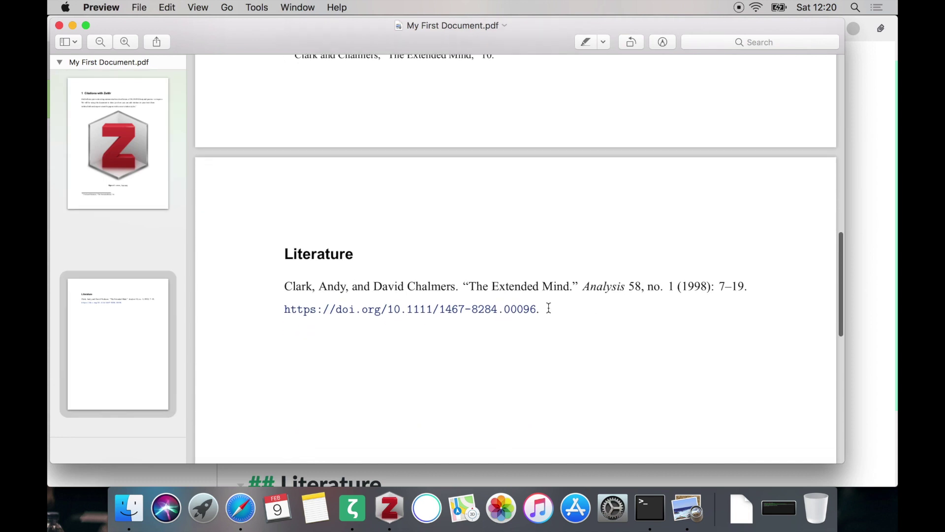
pyautogui.moveTo(550, 308); pyautogui.dragTo(282, 286)
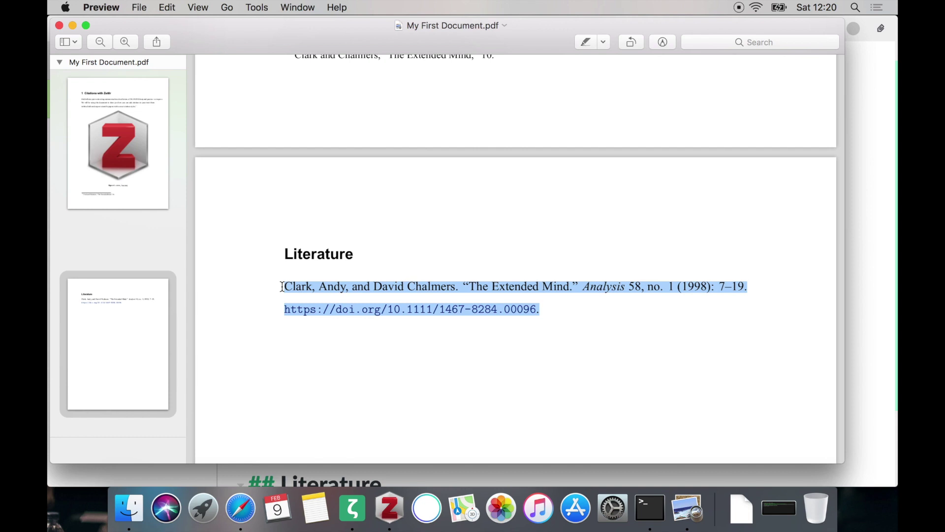
pyautogui.click(283, 287)
pyautogui.click(101, 7)
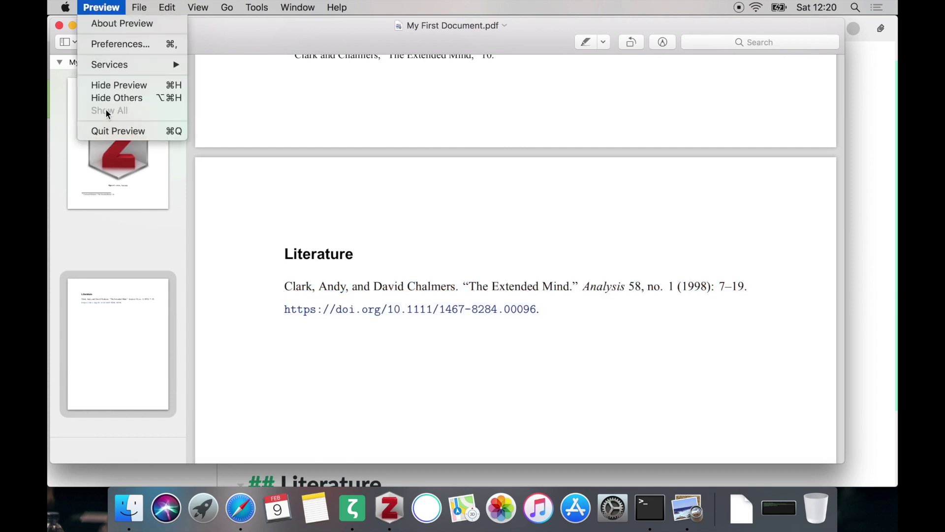
pyautogui.click(109, 131)
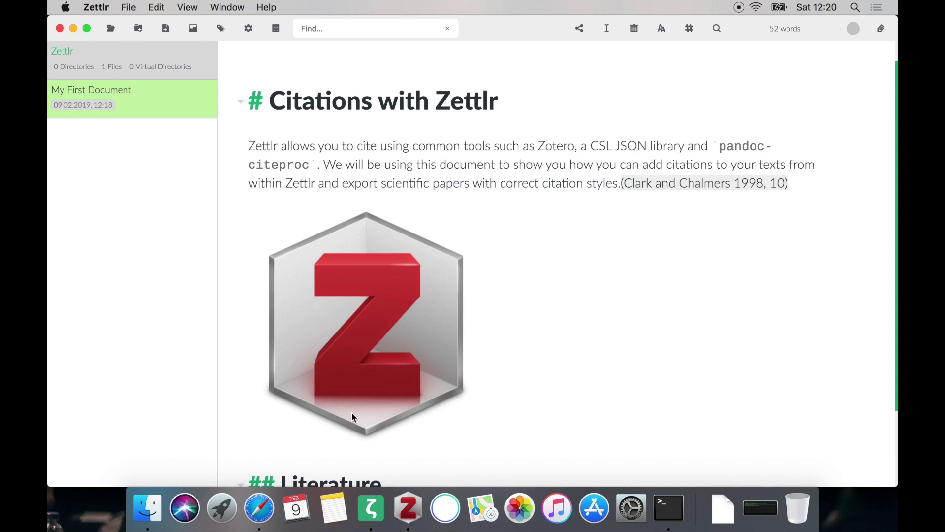
pyautogui.click(259, 507)
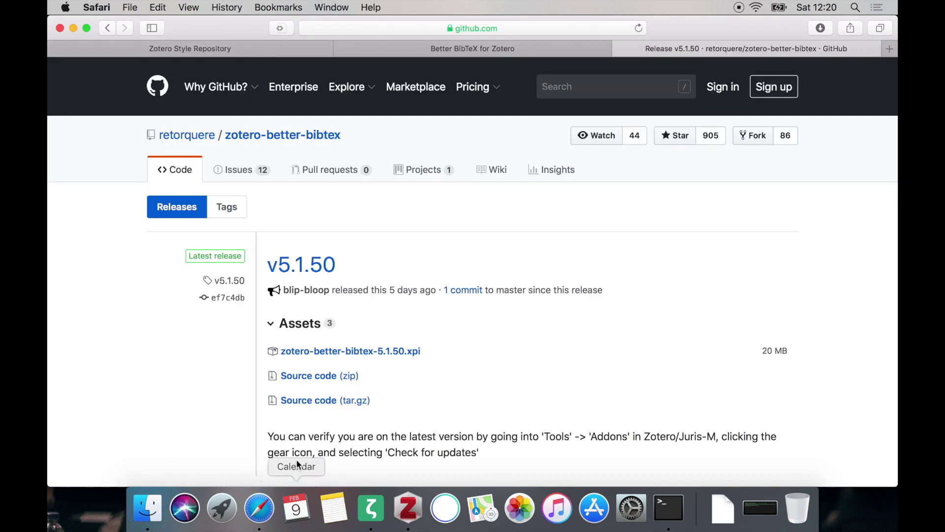
pyautogui.click(243, 49)
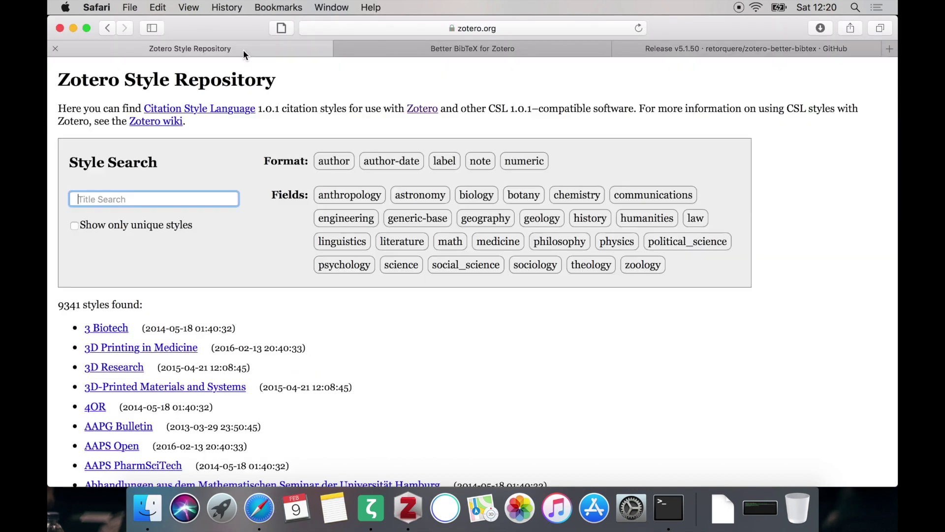
pyautogui.click(376, 30)
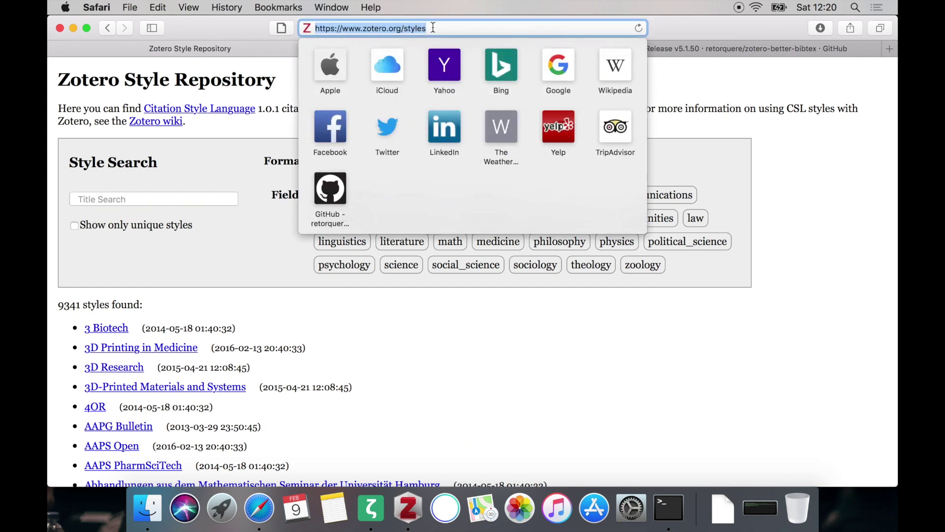
pyautogui.press('Right')
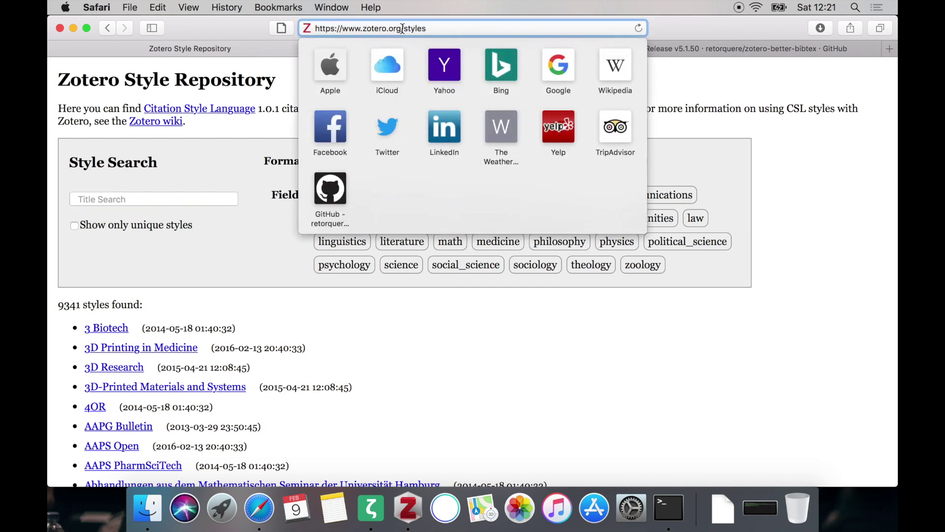
pyautogui.click(259, 127)
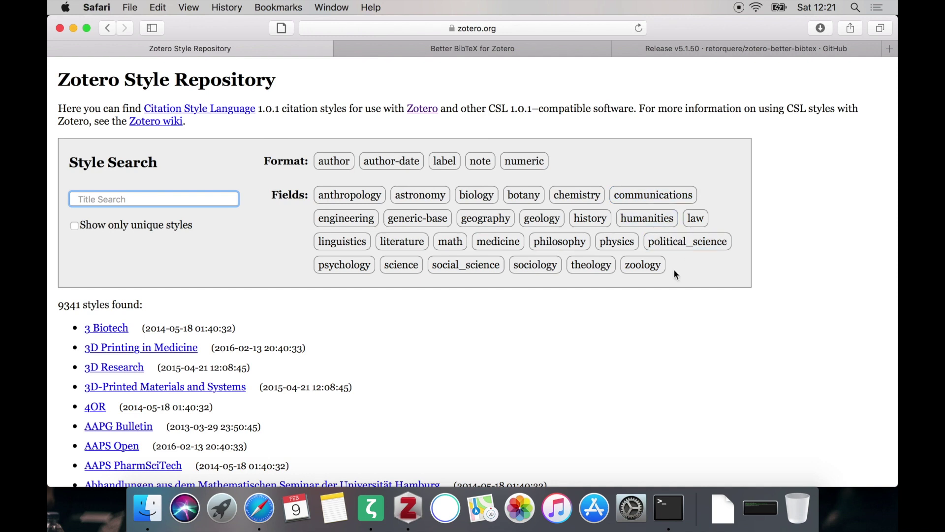
pyautogui.moveTo(77, 305); pyautogui.dragTo(60, 305)
pyautogui.click(110, 276)
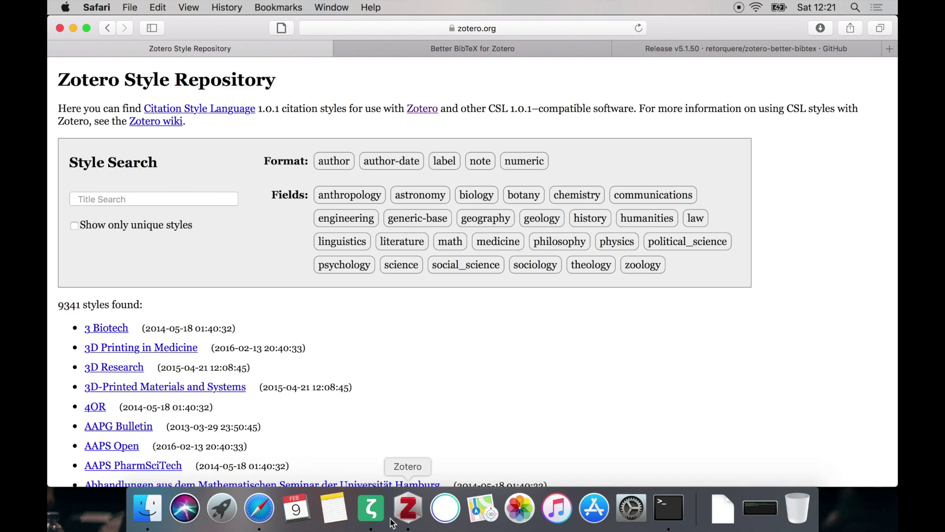
pyautogui.click(371, 508)
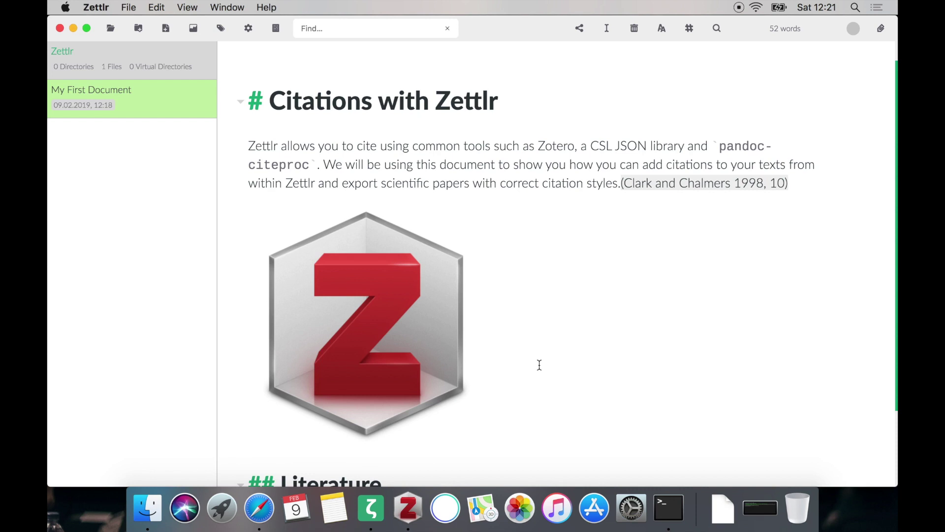